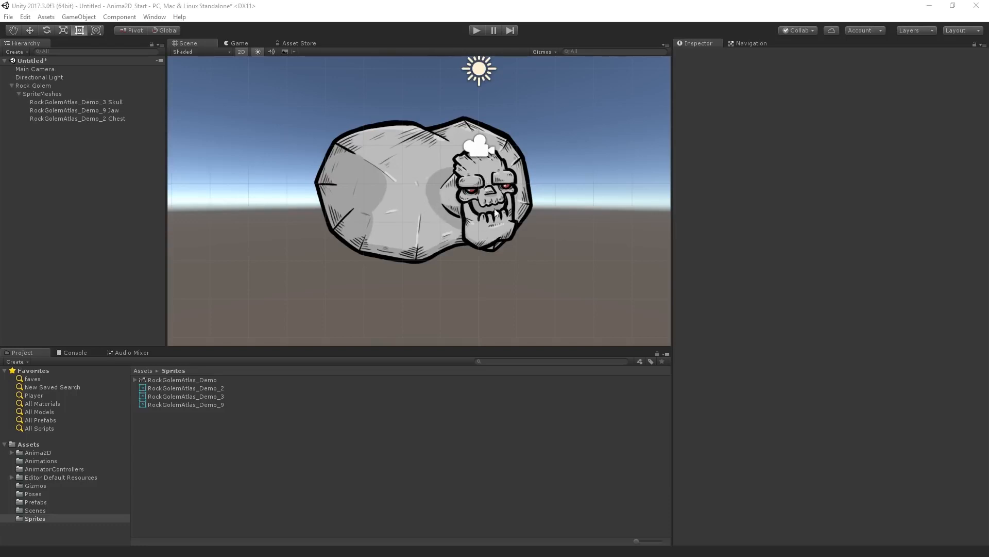
Collapse the SpriteMeshes group and create a new 2D bone as a child of the Rock Golem object
click(19, 93)
right_click(45, 85)
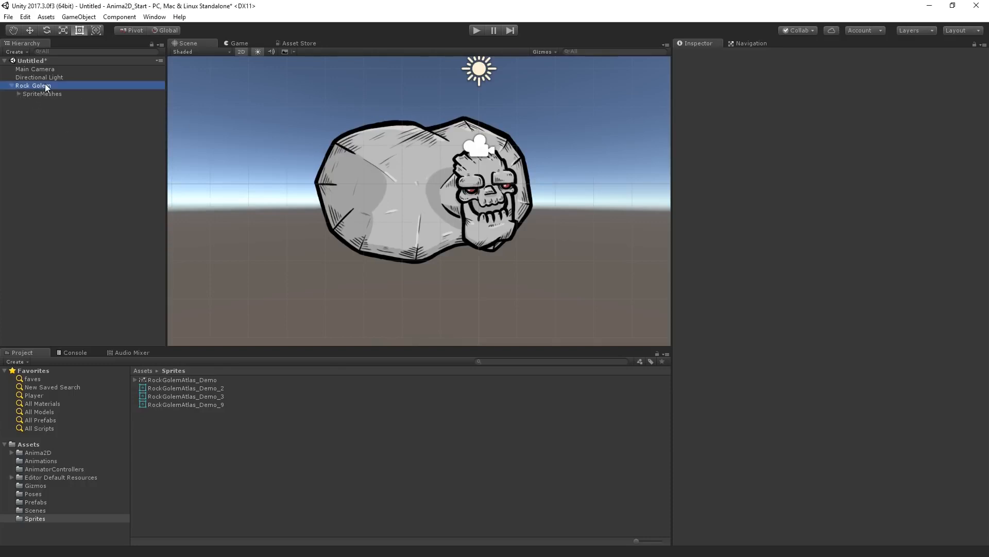
mouse_move(102, 193)
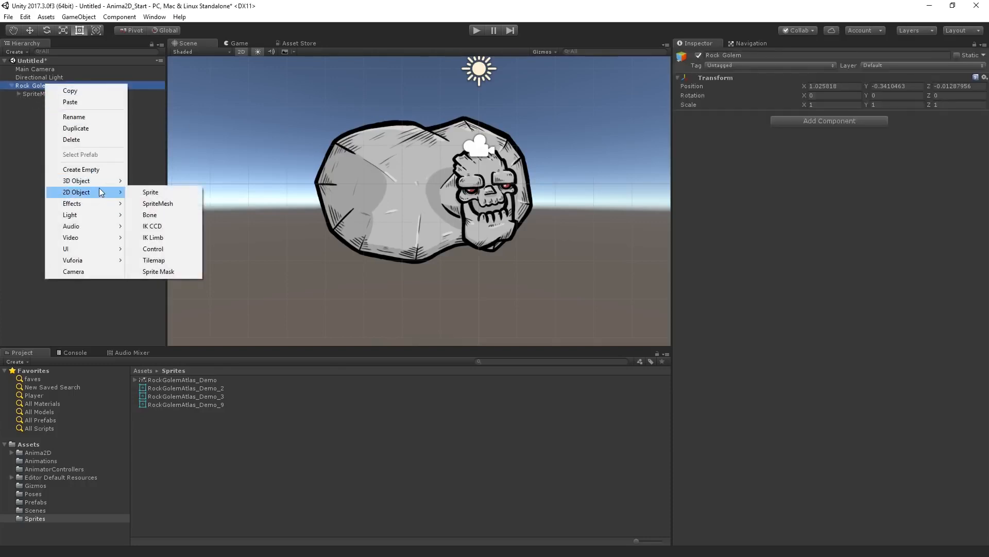
click(186, 215)
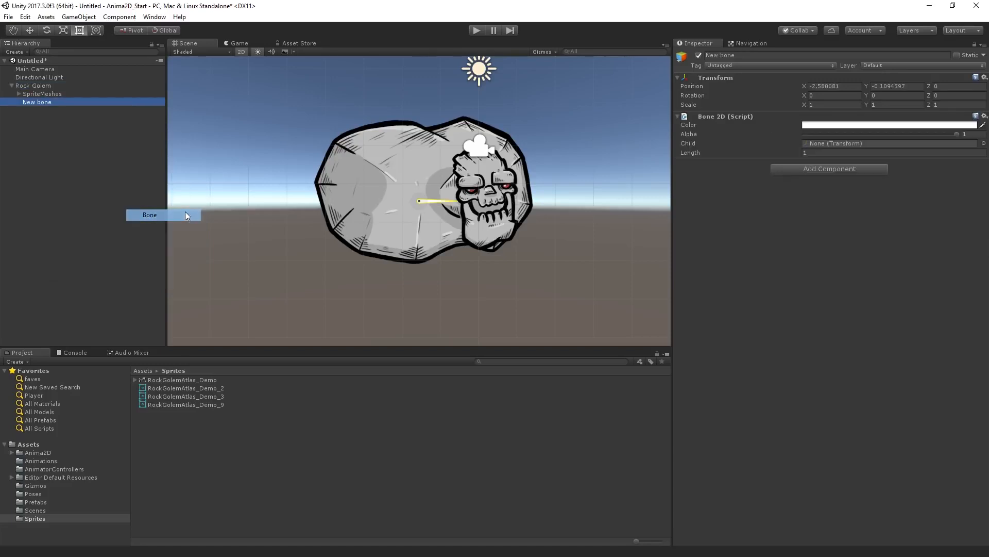
Rotate the new bone upright to about 91° and place its base below the golem's chest, at about X -2.35, Y -2.12
scroll(436, 204, up, 2)
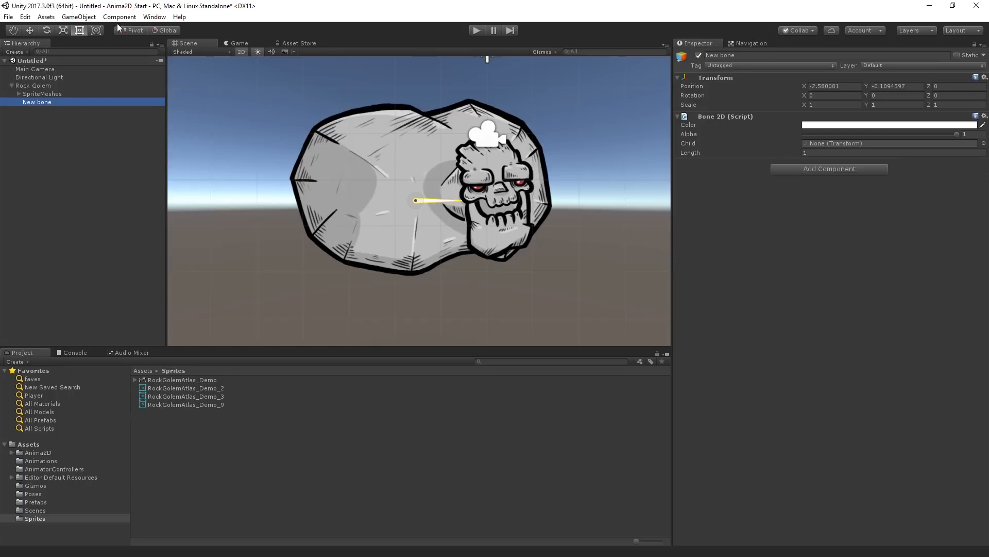
click(26, 31)
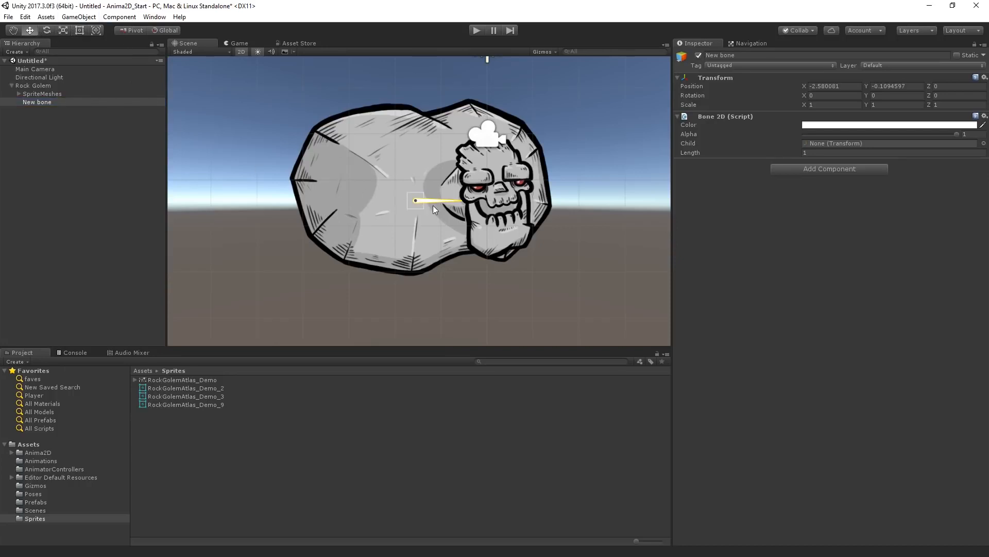
drag(415, 205, 394, 108)
scroll(405, 207, up, 2)
scroll(404, 207, up, 2)
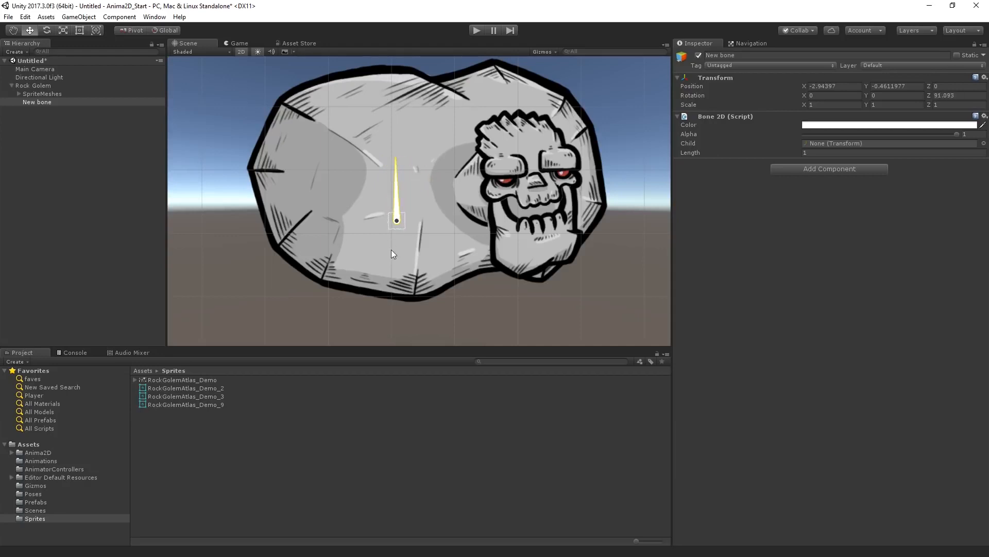
drag(401, 224, 432, 322)
scroll(428, 310, down, 3)
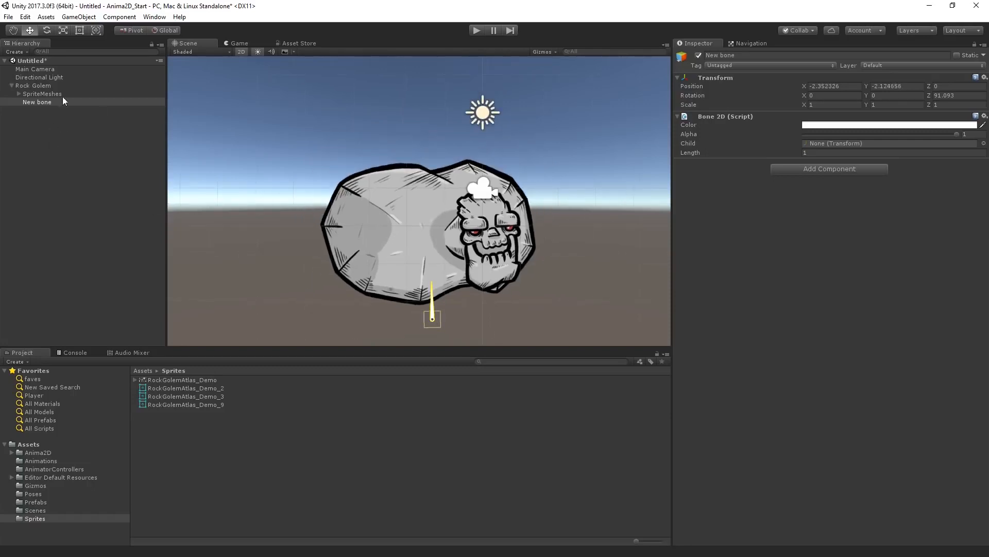
Rename the new bone below the golem's chest as Hips
click(37, 103)
click(44, 102)
text(Hips)
key(Return)
Add a child bone under Hips and name it Spine 1
right_click(44, 101)
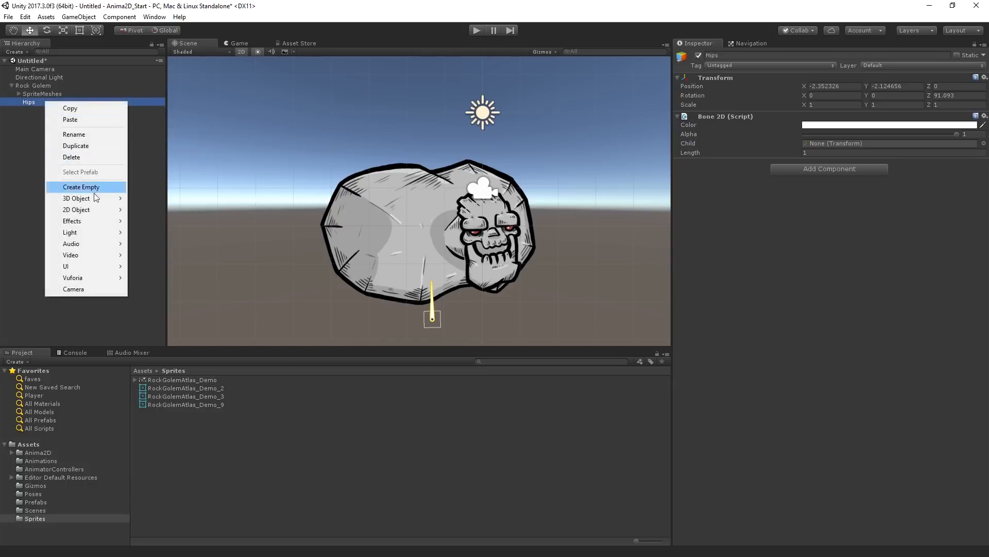
mouse_move(96, 209)
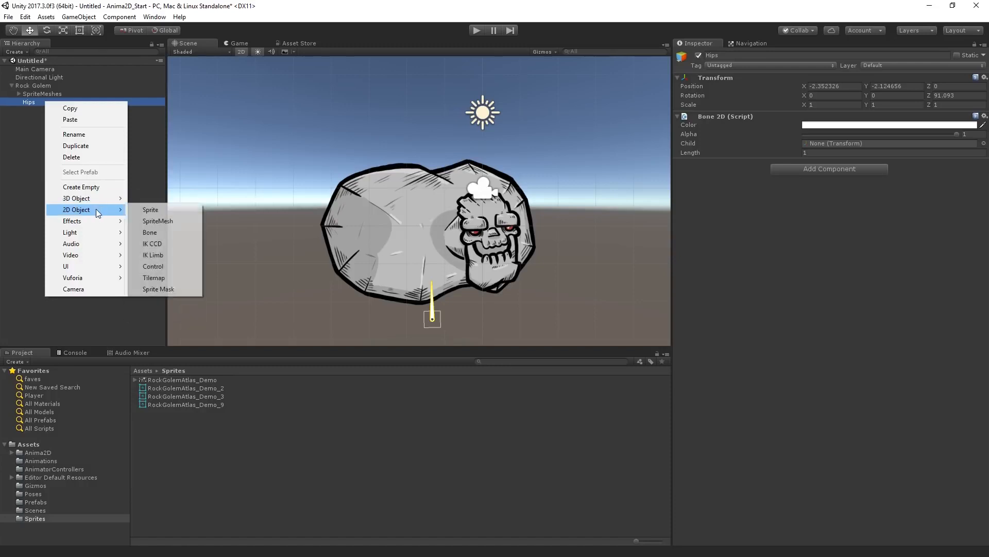
click(166, 232)
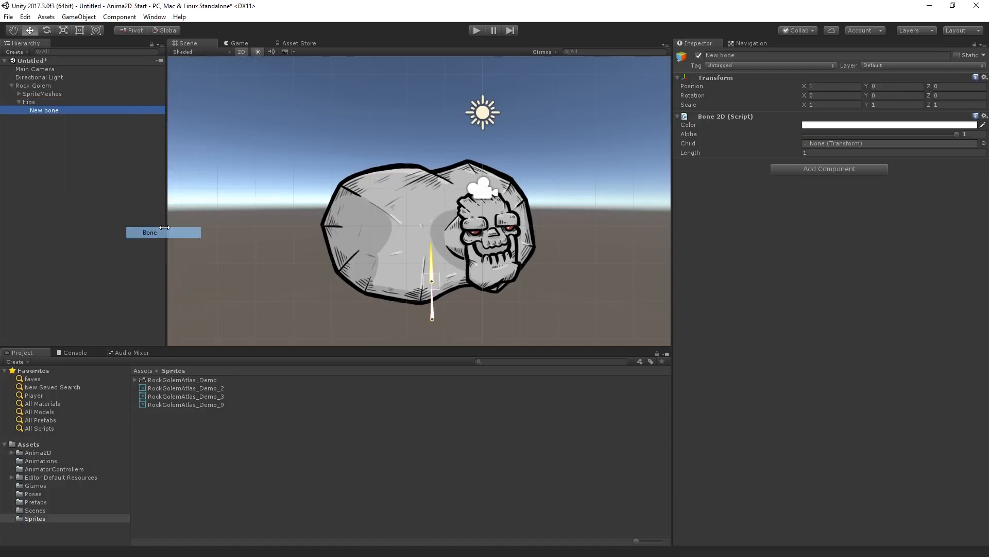
click(39, 108)
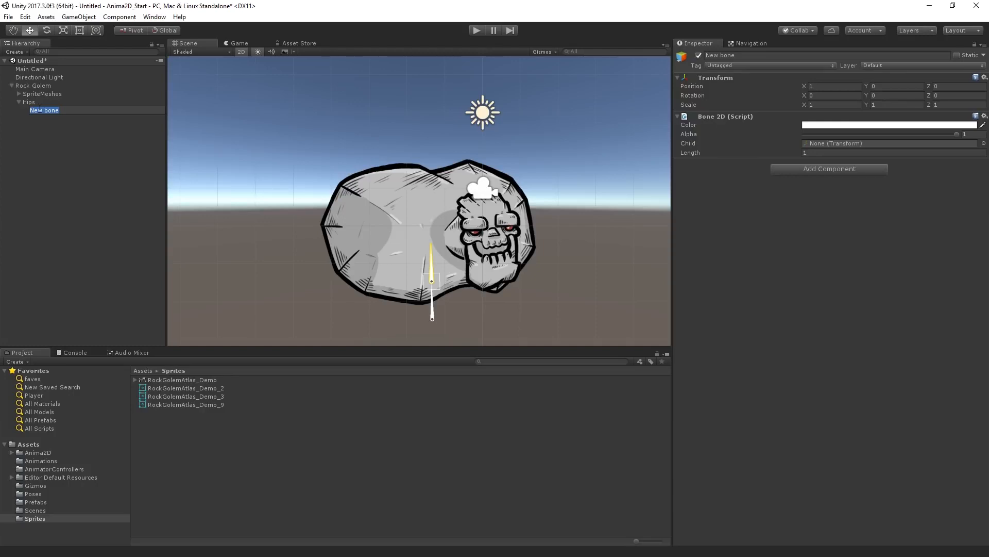
text(Spine 1)
key(Return)
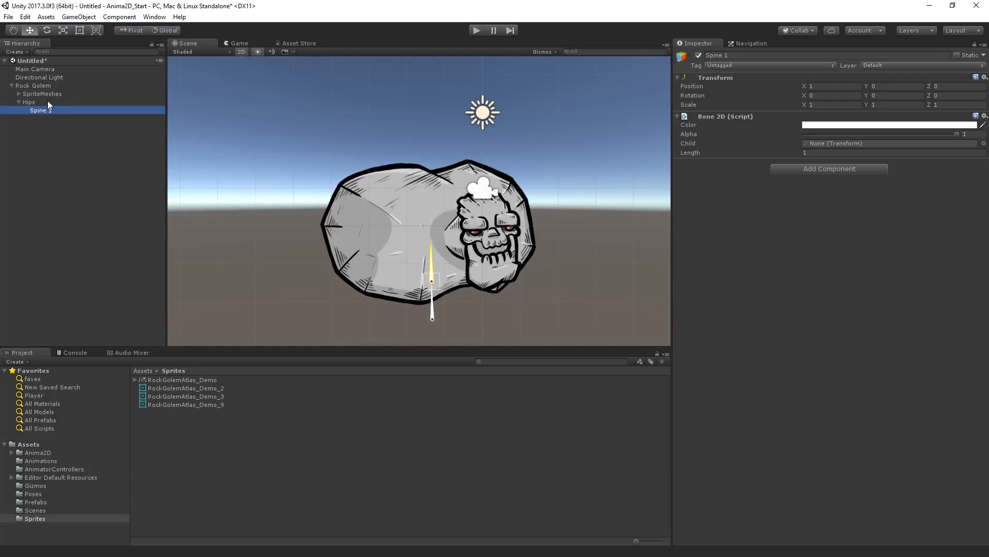
Check the Hips bone's child reference and shift Hips slightly up and right to see how the chain follows
click(47, 102)
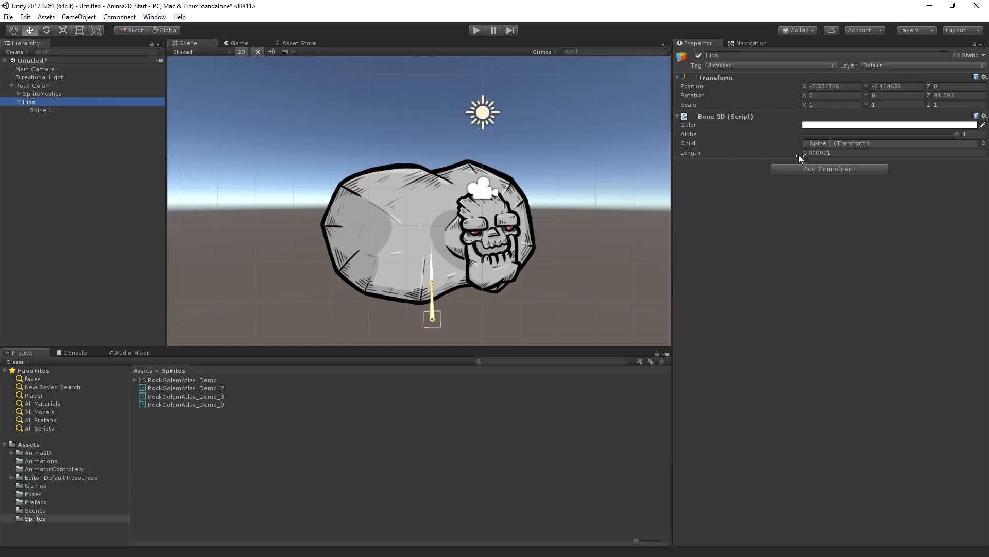
click(849, 144)
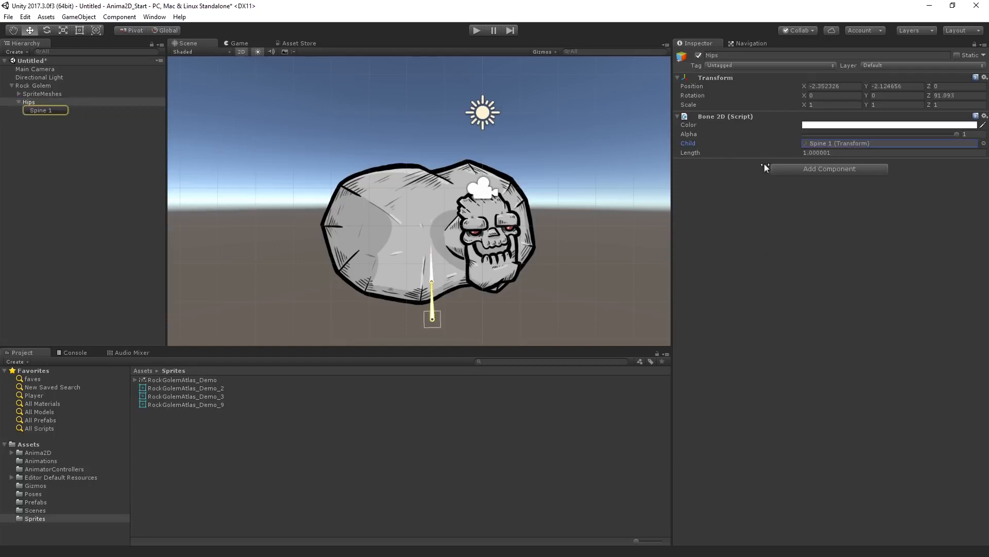
click(78, 111)
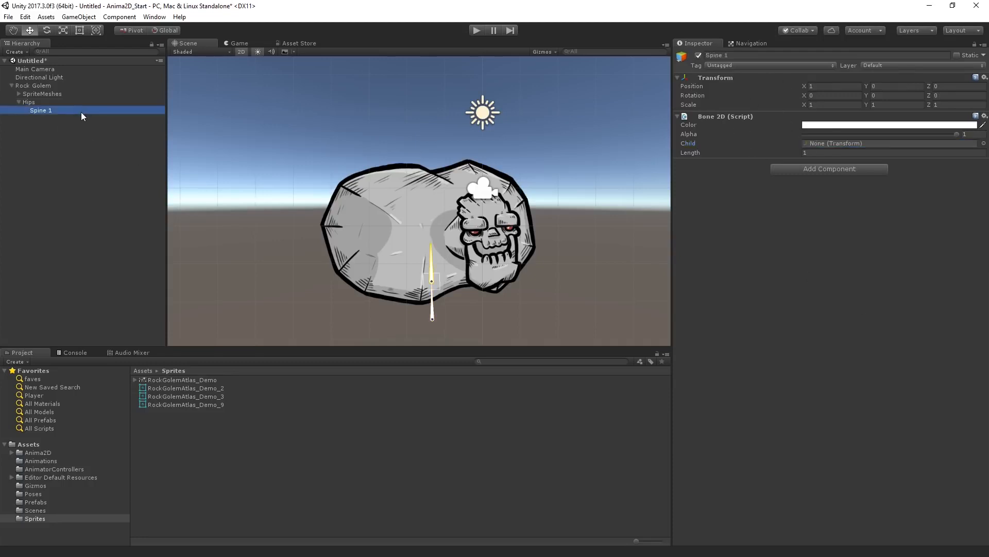
click(429, 313)
mouse_move(433, 319)
mouse_down()
mouse_move(443, 318)
mouse_move(424, 310)
mouse_move(435, 313)
mouse_up()
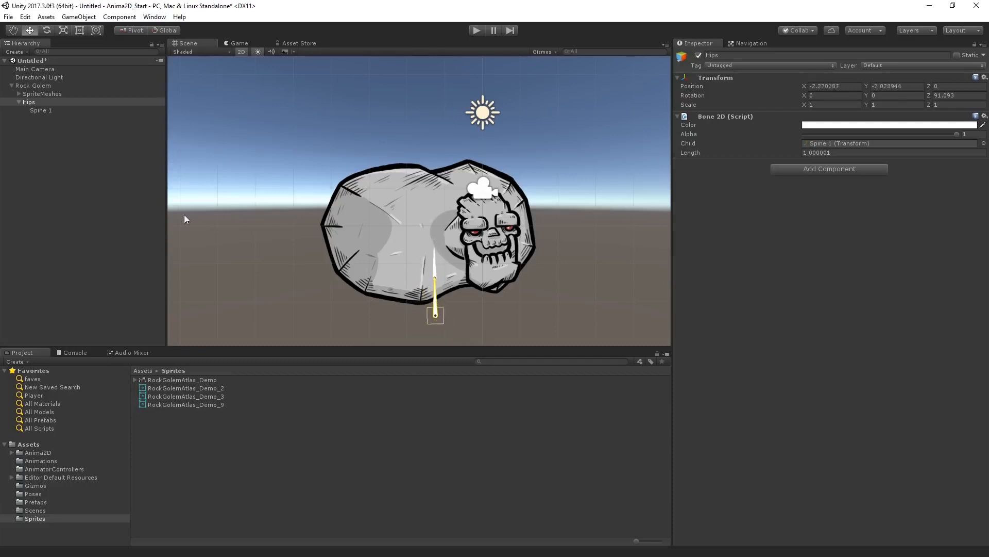
Add a child bone under Spine 1 and name it Neck
click(50, 107)
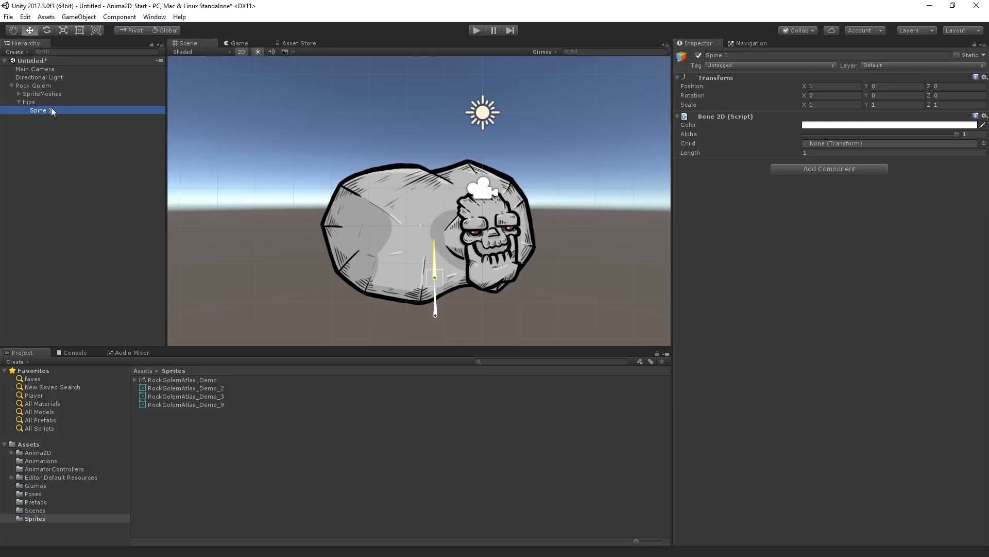
right_click(54, 109)
mouse_move(113, 209)
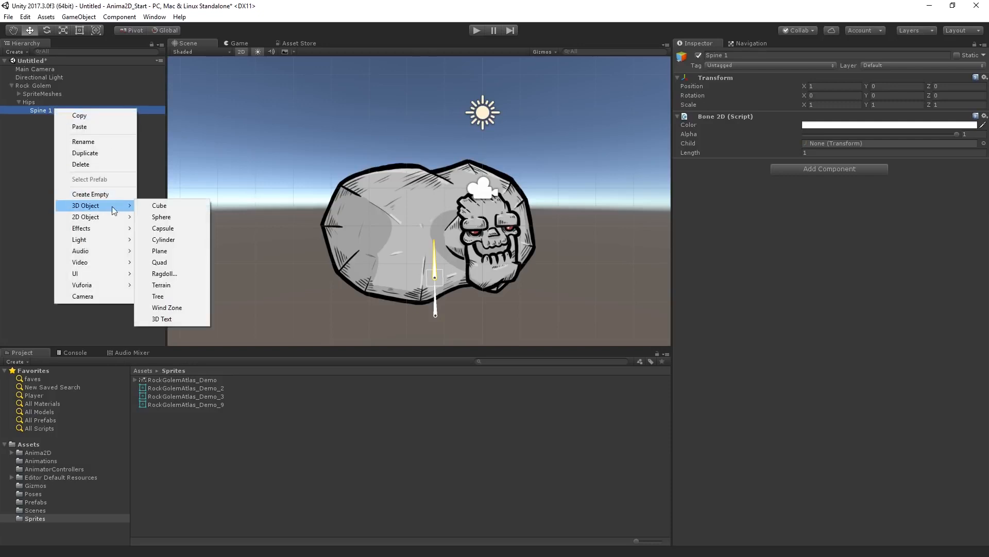
click(165, 228)
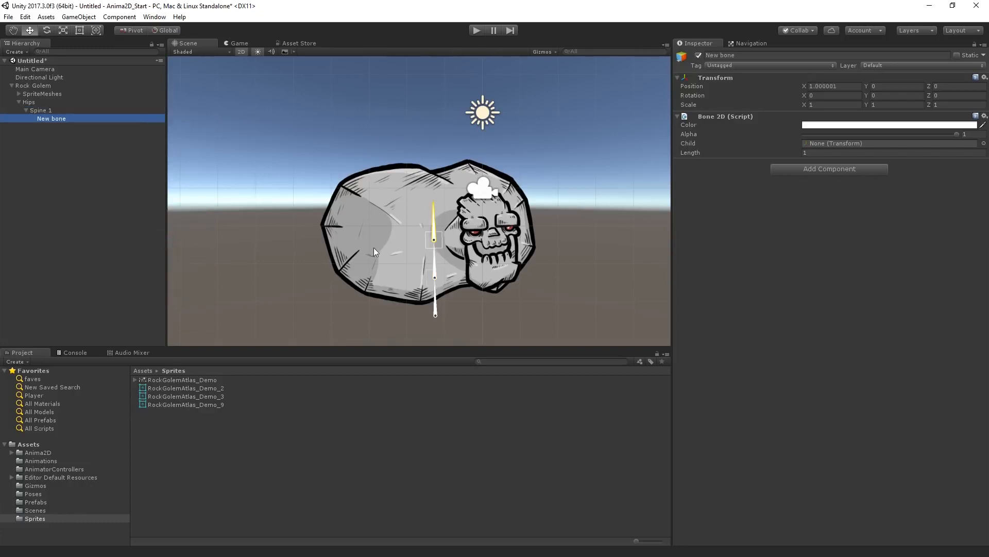
click(41, 119)
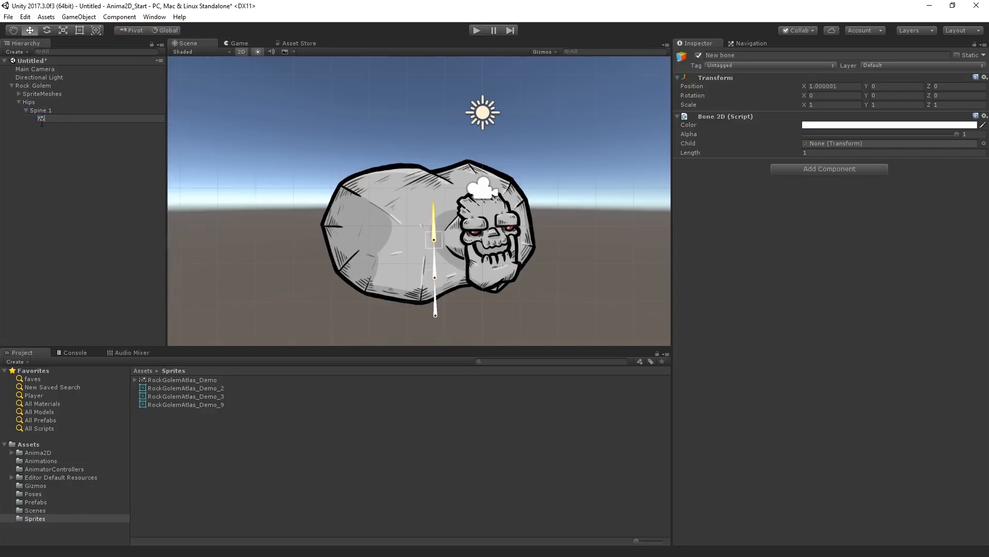
text(?S)
key(BackSpace)
text(eck\)
key(Return)
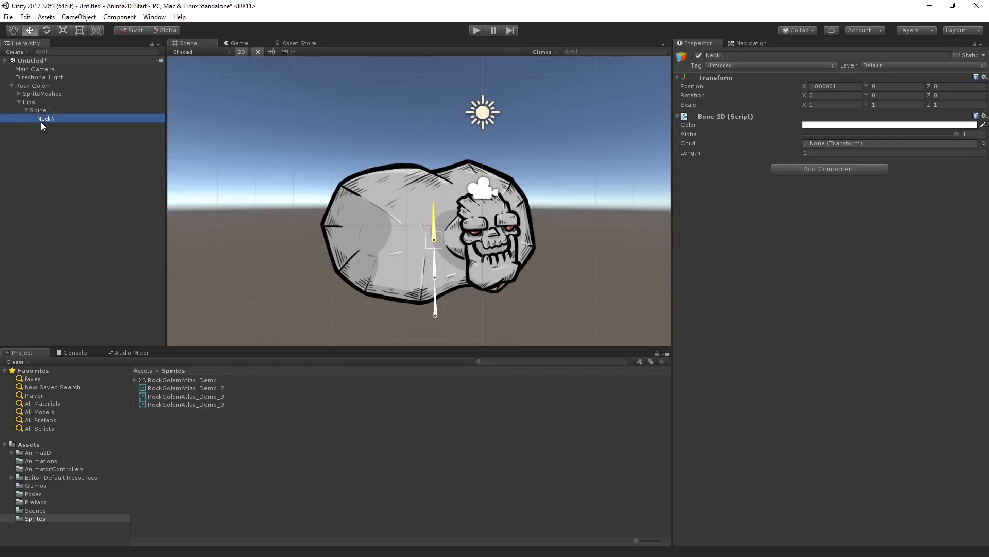
click(75, 118)
key(Return)
Move the Hips bone to about X -2.04, Y -2.33 and straighten the chain to about 90°
drag(436, 311, 440, 327)
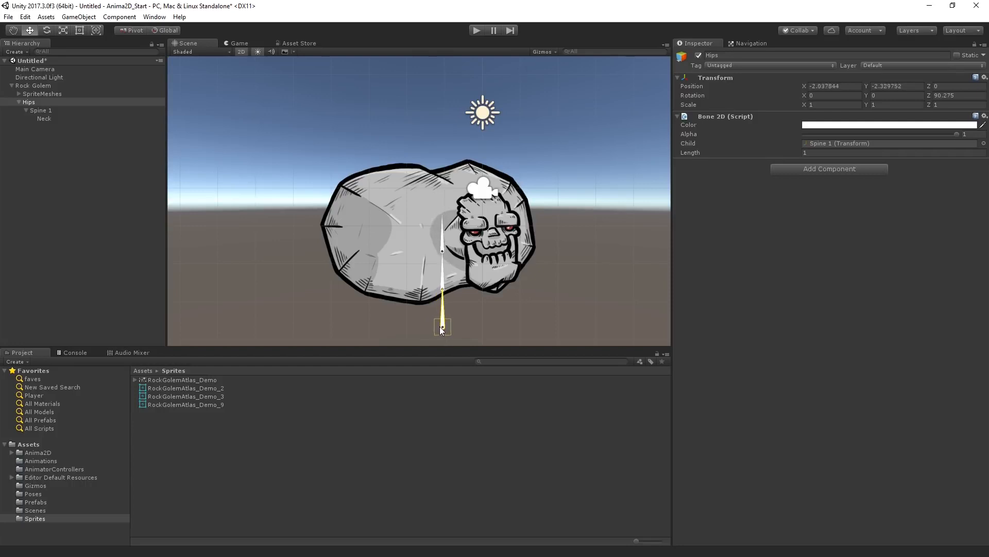
click(135, 149)
Add a child bone under Neck and name it Skull
click(95, 119)
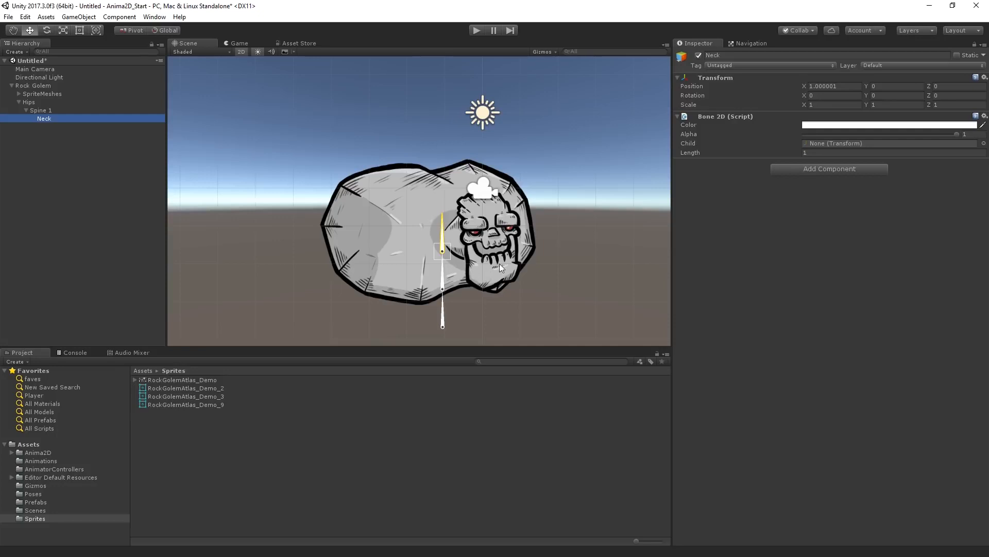
right_click(50, 116)
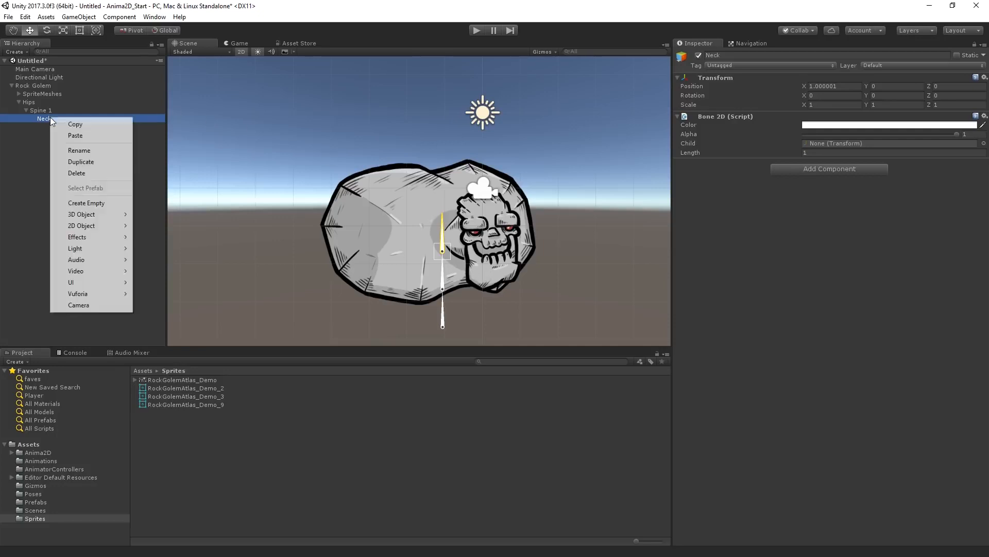
mouse_move(110, 230)
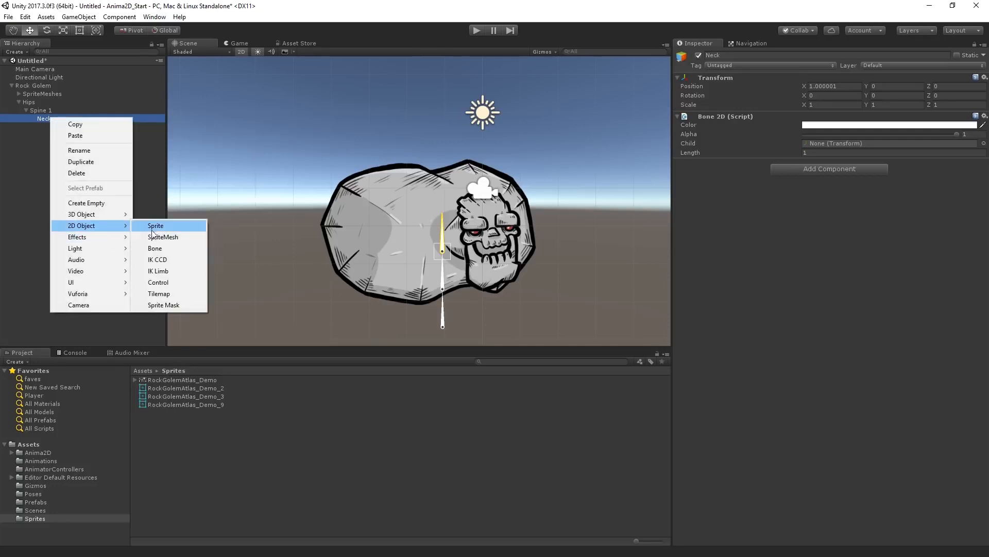
click(155, 248)
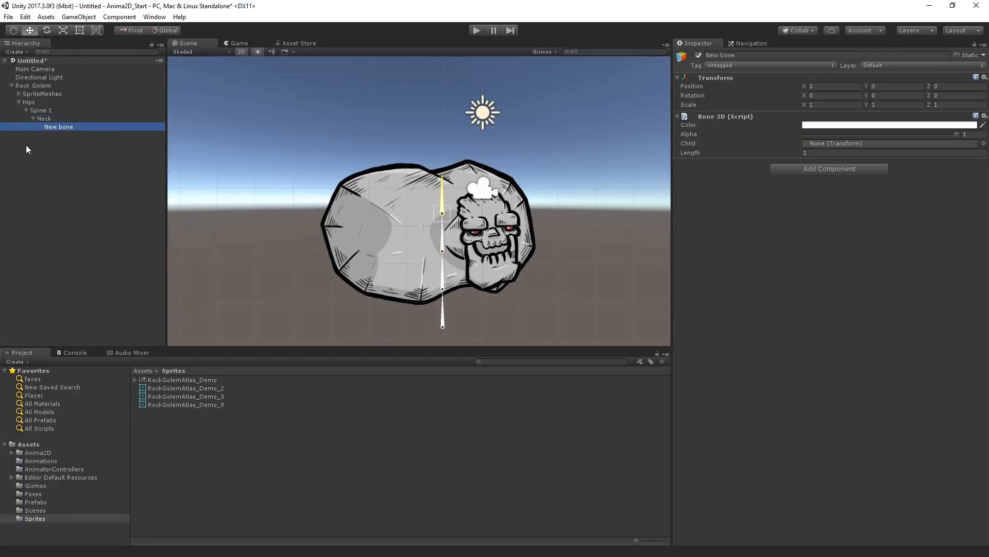
click(60, 126)
text(Skull)
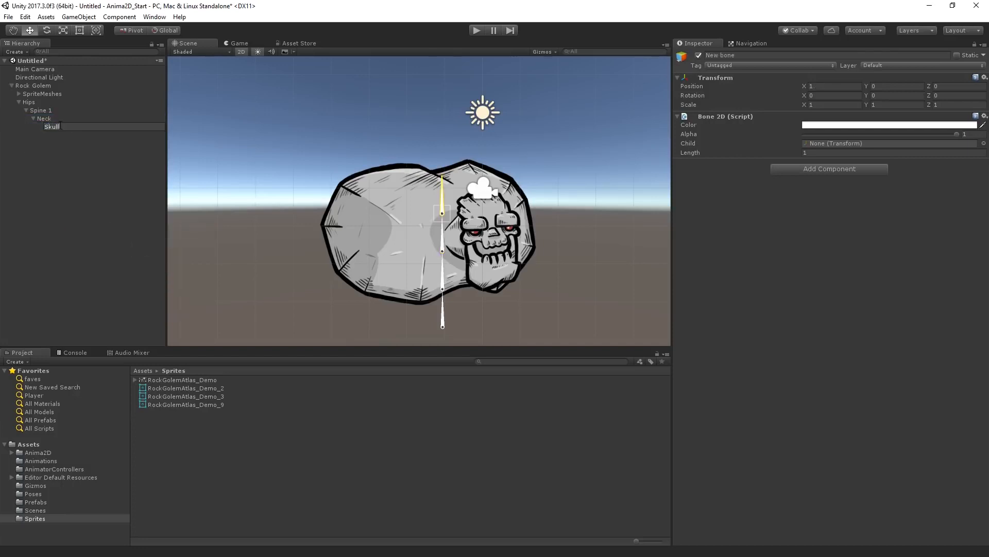
key(Return)
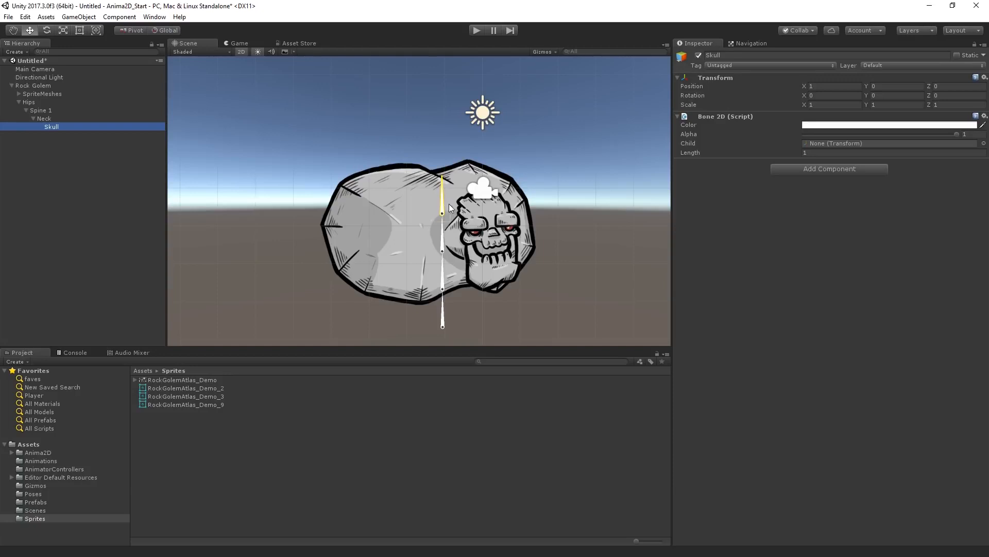
Swing the Neck bone toward the head at about -41° and lay the Skull bone horizontally across the skull's brow
drag(441, 178, 510, 221)
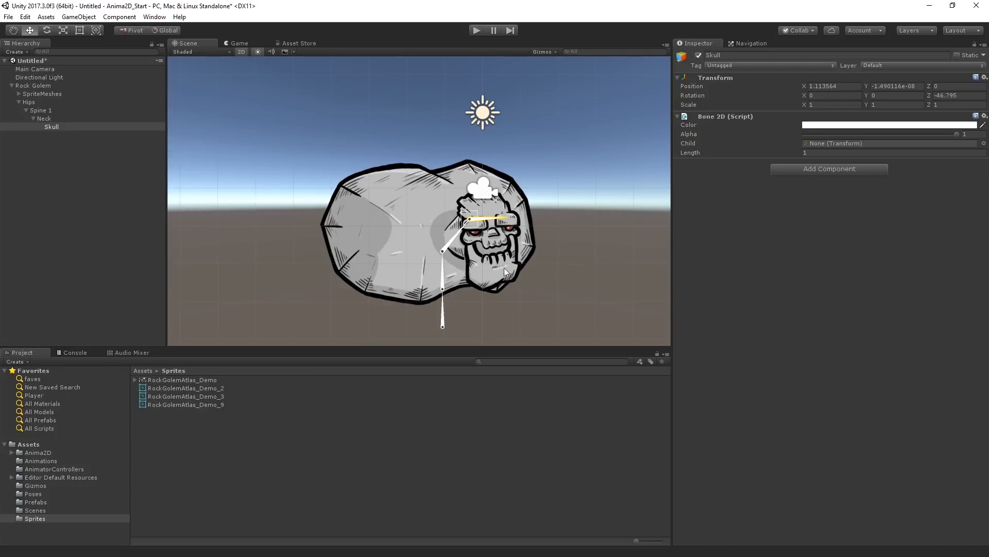
click(85, 139)
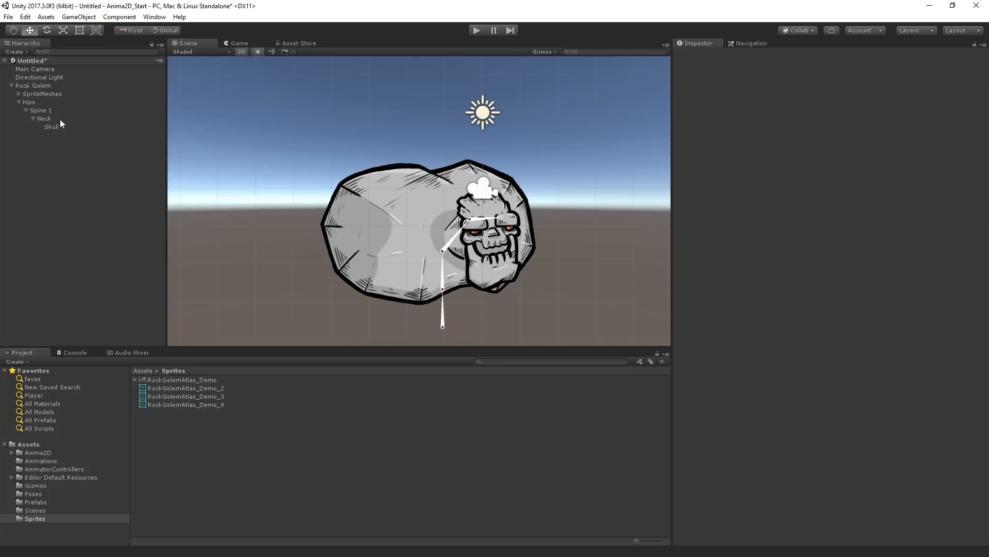
Add a second child bone under Neck and lay it nearly horizontally across the golem's jaw
click(47, 118)
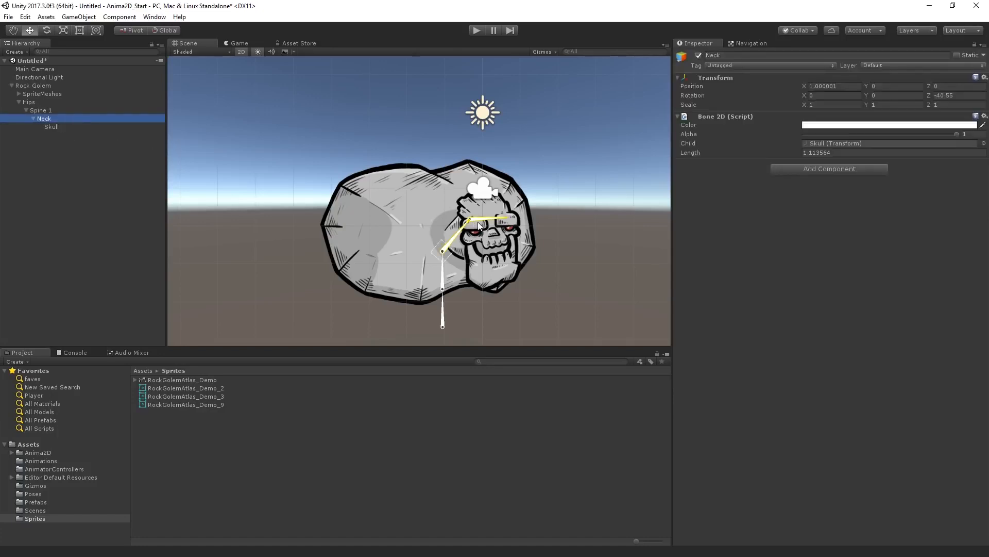
right_click(61, 116)
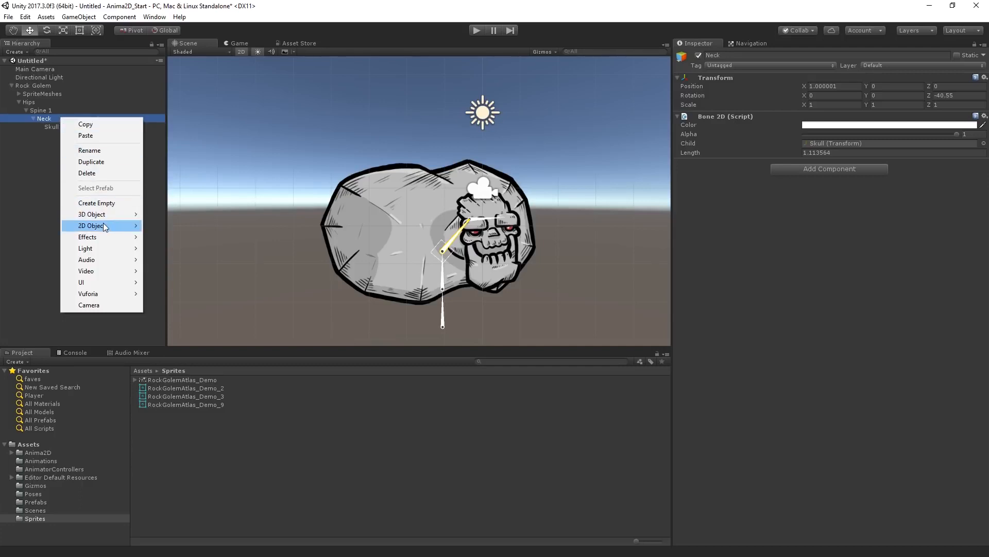
mouse_move(105, 227)
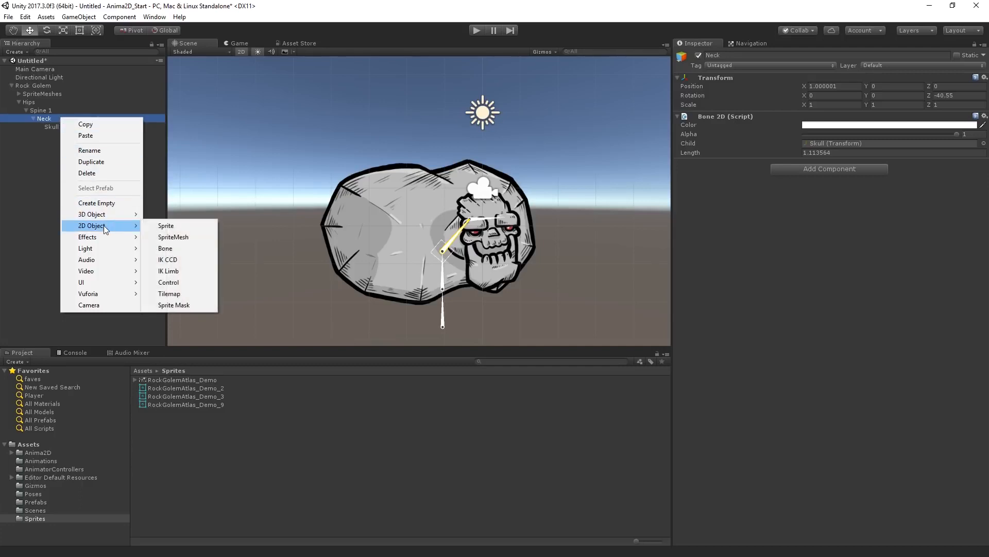
click(202, 249)
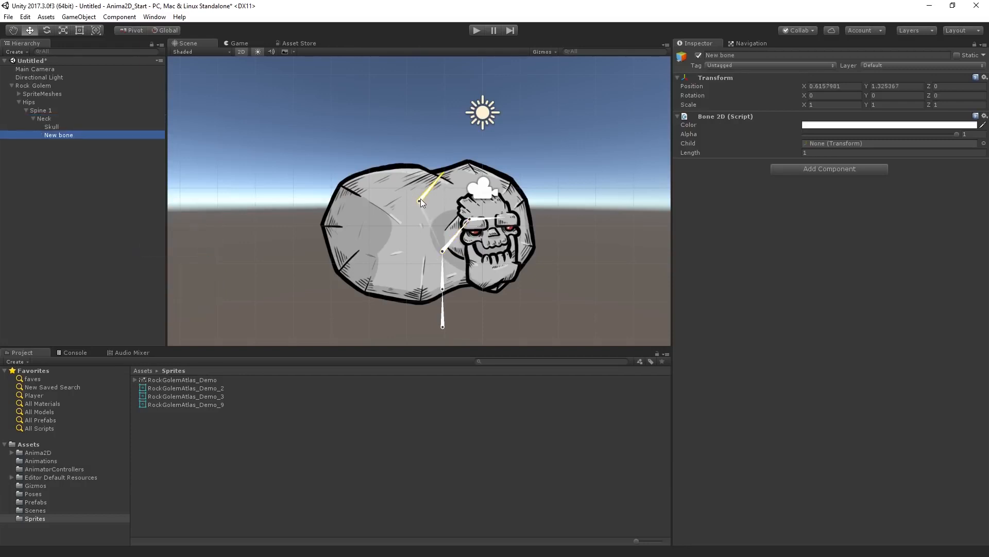
drag(420, 200, 479, 277)
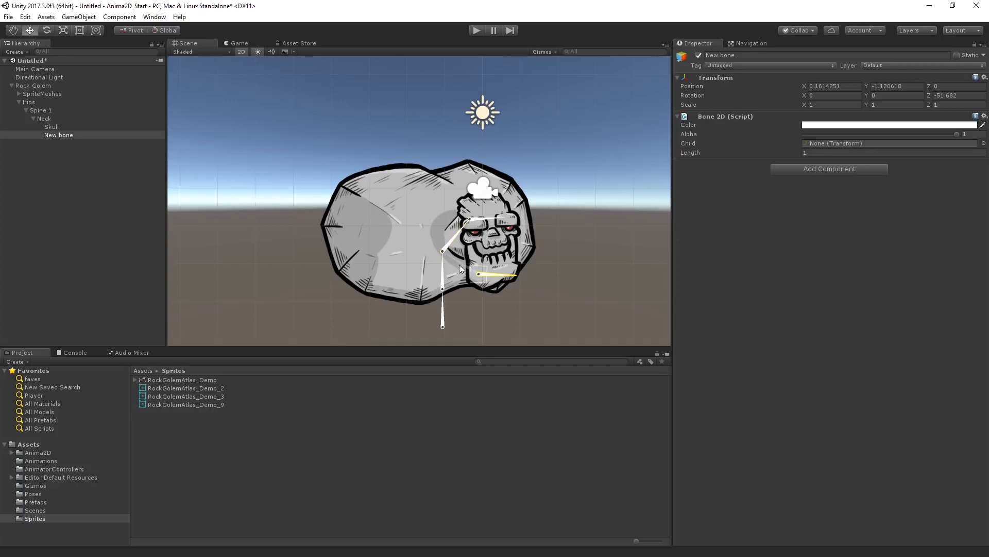
Tilt the new bone across the golem's jaw to about -41° and adjust the Neck bone's rotation to about -40°
drag(477, 279, 513, 267)
drag(442, 323, 469, 226)
click(477, 278)
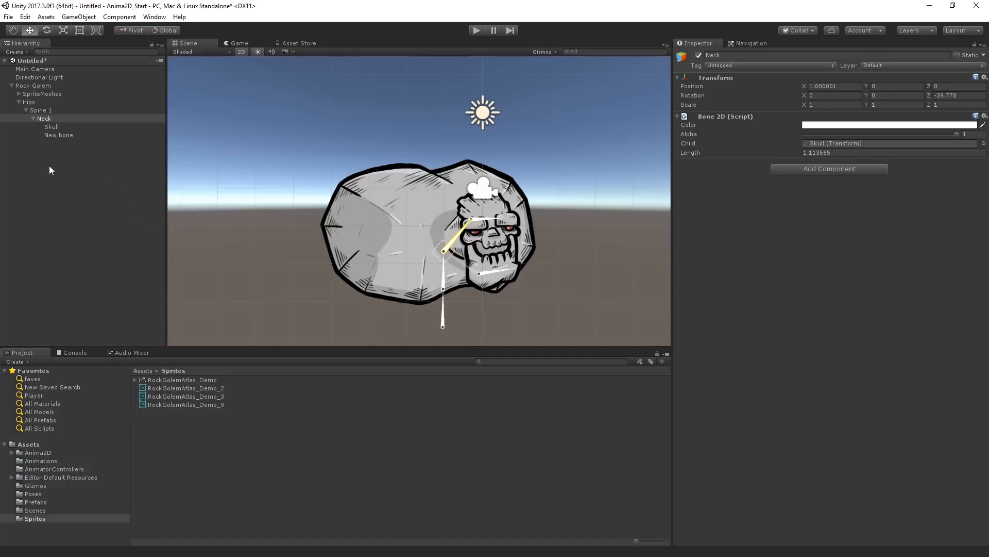
Rename the new bone under Neck as Jaw and select the Spine 1 bone
click(73, 132)
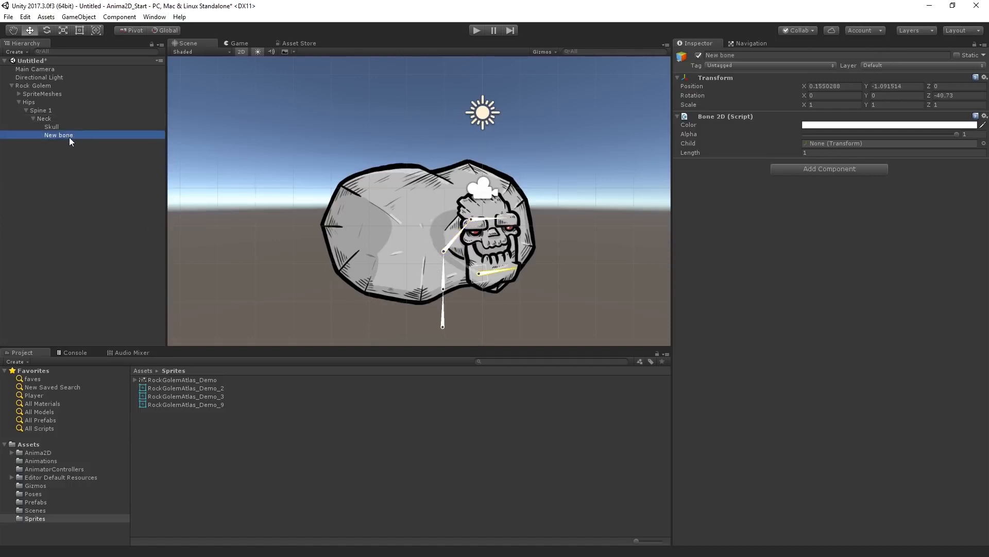
key(F2)
text(Jaw)
key(Return)
click(57, 119)
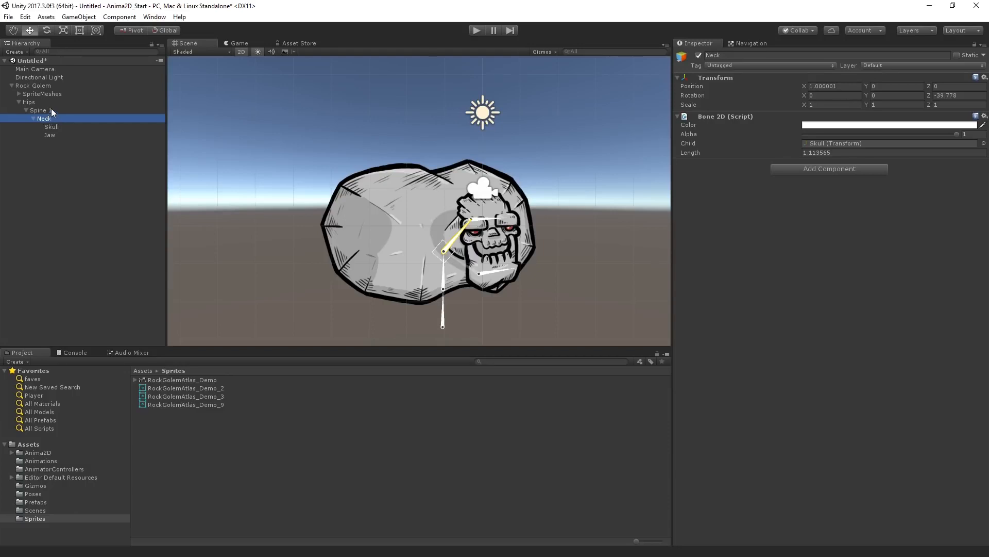
click(50, 109)
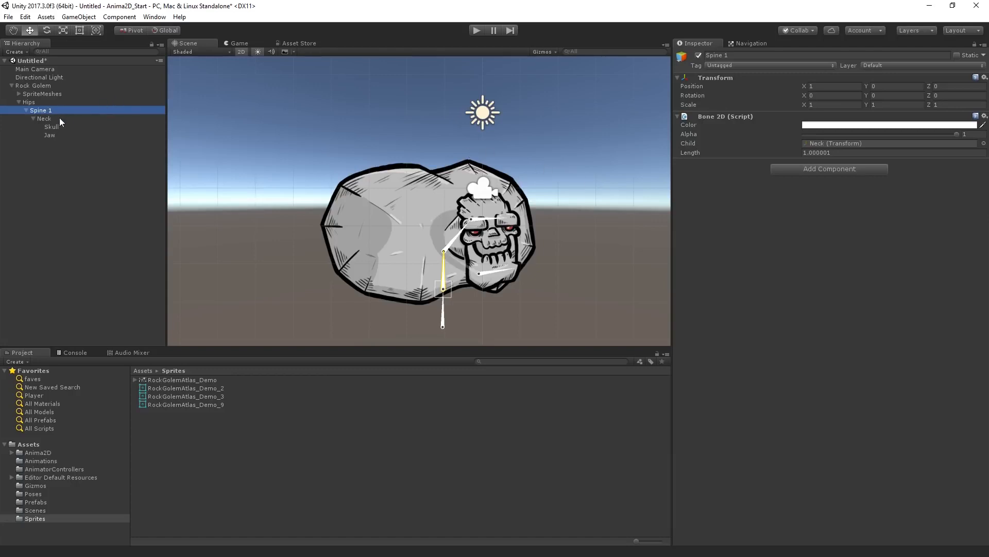
Open Anima2D's SpriteMesh Editor and dock it alongside the Project and Console views
click(158, 17)
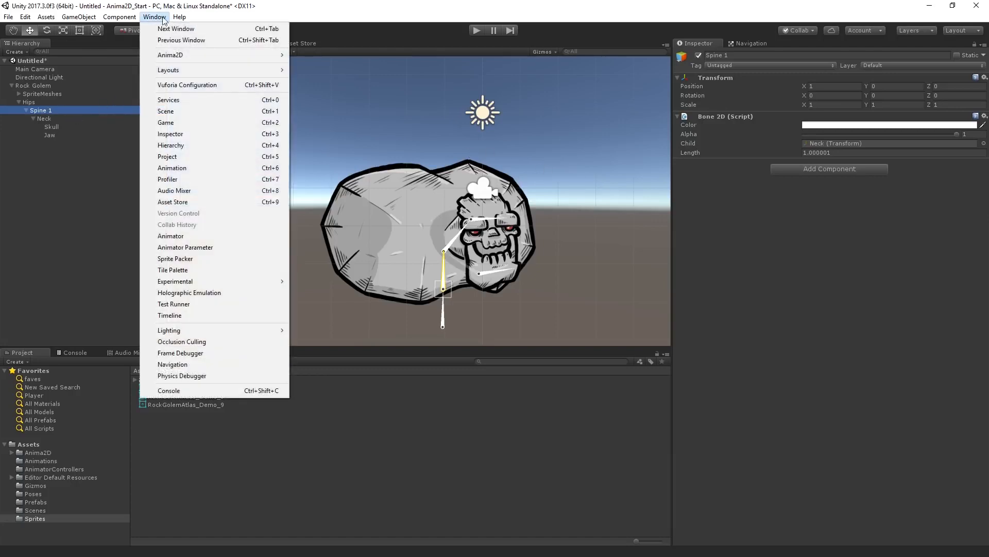
key(Right)
key(Left)
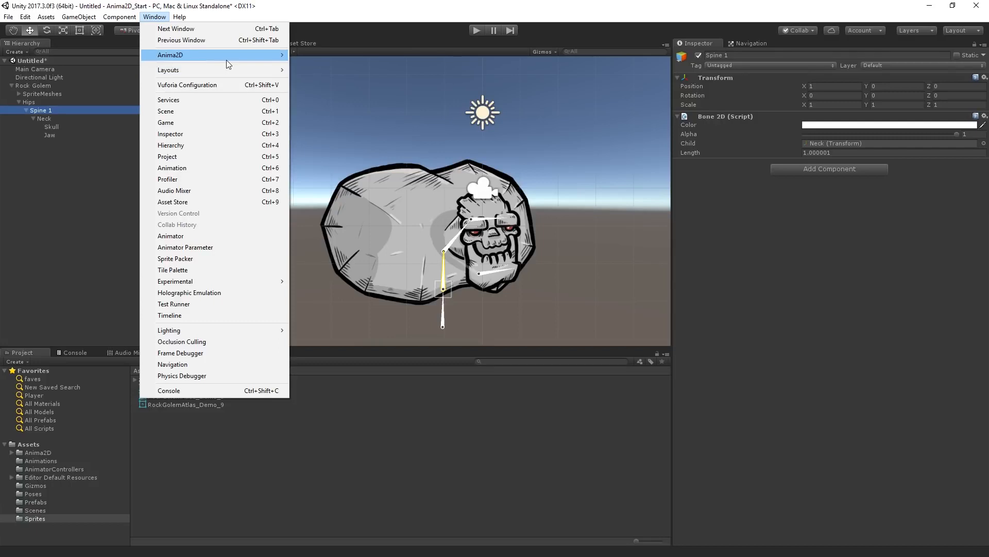
mouse_move(227, 57)
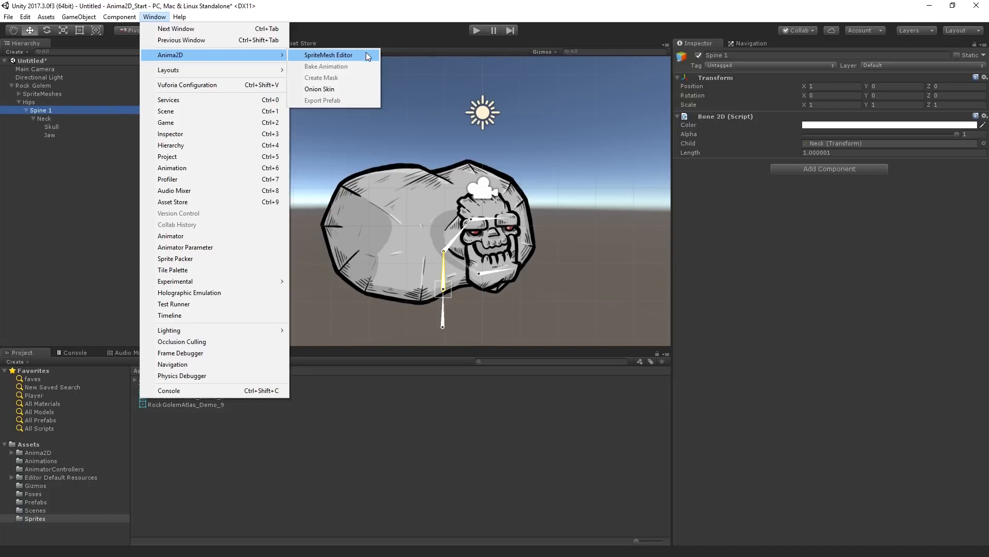
click(368, 55)
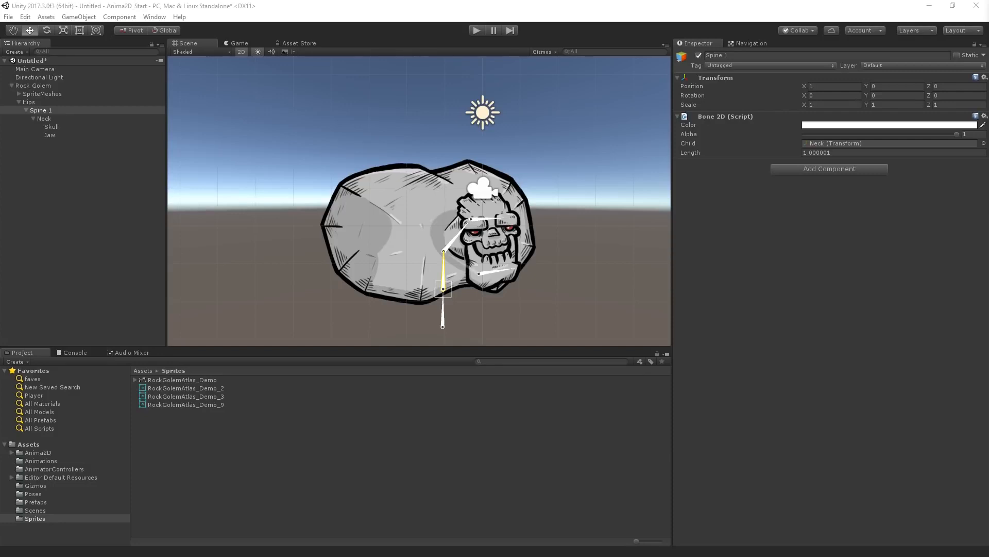
drag(919, 195, 197, 358)
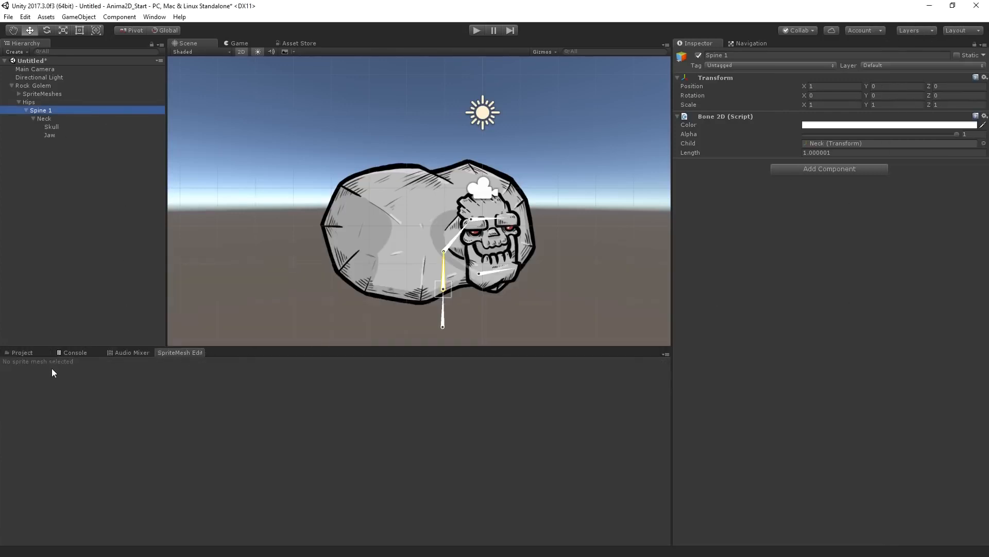
Load the RockGolemAtlas_Demo_2 Chest sprite mesh into the SpriteMesh Editor and frame its outline
click(19, 93)
click(114, 119)
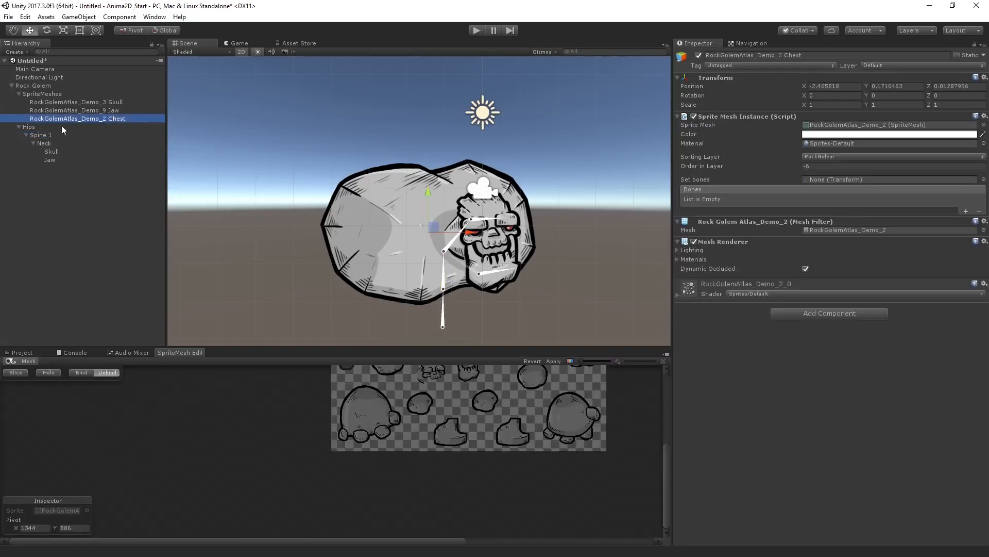
middle_drag(286, 415, 222, 489)
scroll(468, 481, up, 5)
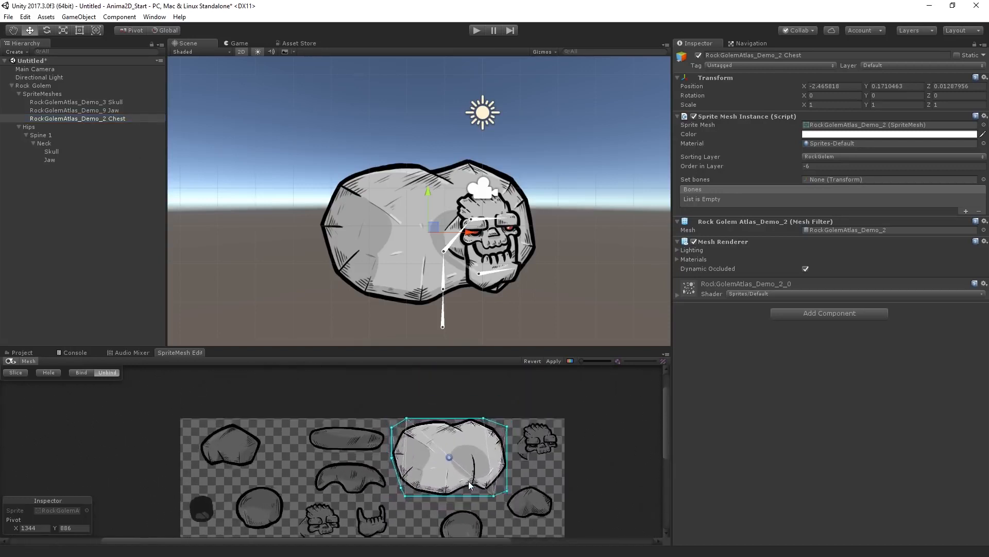
middle_drag(506, 460, 401, 443)
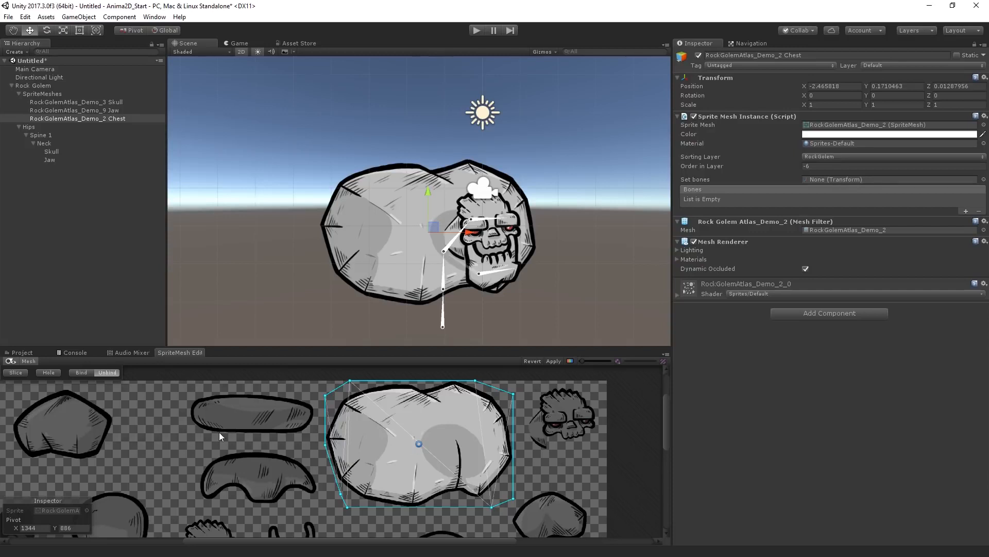
scroll(220, 433, down, 3)
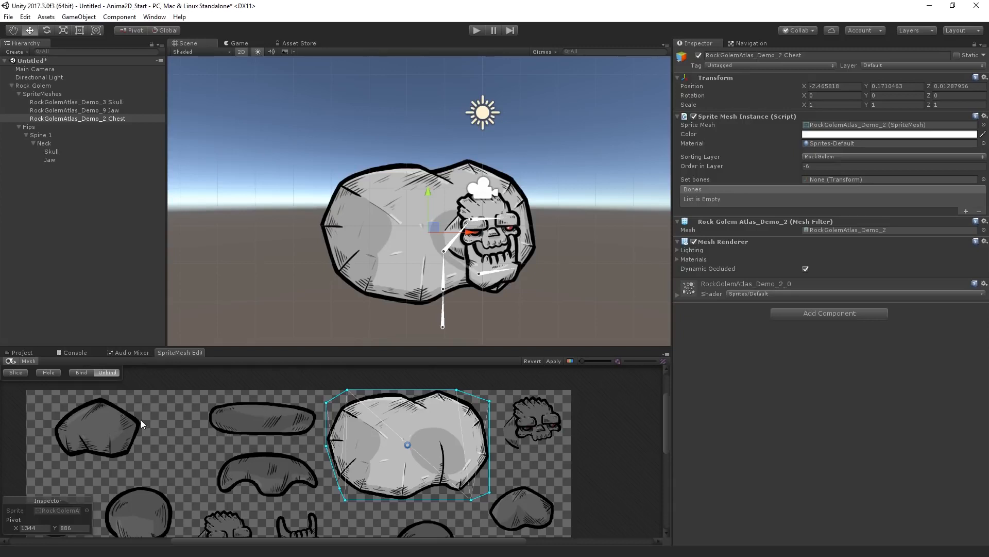
Pull the chest mesh's upper outline vertices closer to the rock and add a vertex at the dip between its humps
drag(330, 402, 357, 396)
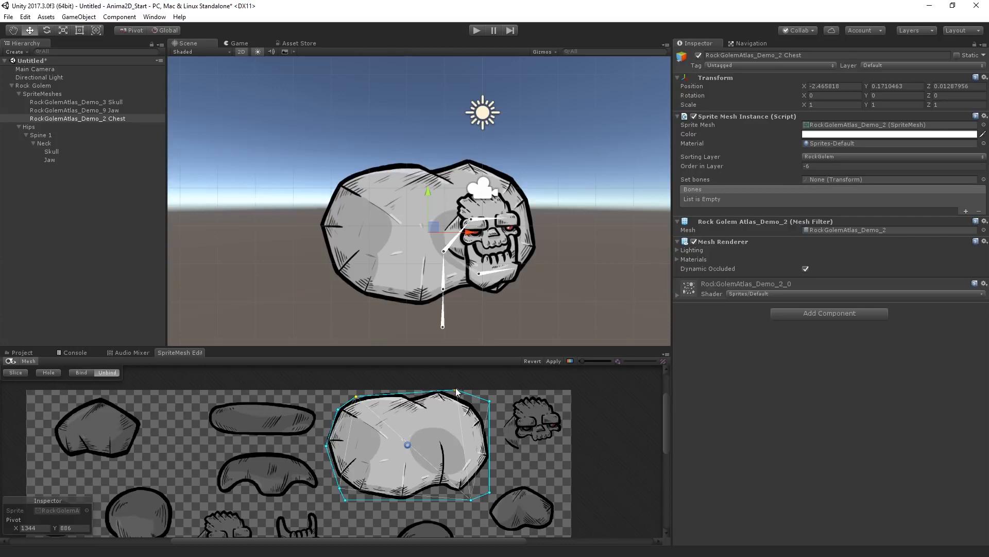
drag(456, 391, 450, 392)
double_click(410, 393)
drag(411, 393, 411, 398)
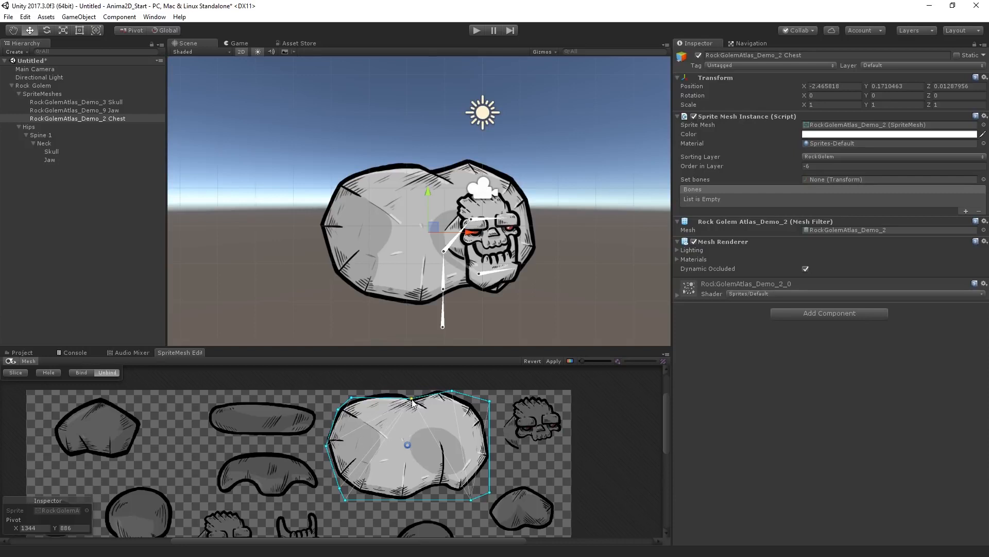
Add nine vertices spread across the interior of the chest mesh by hand
double_click(446, 417)
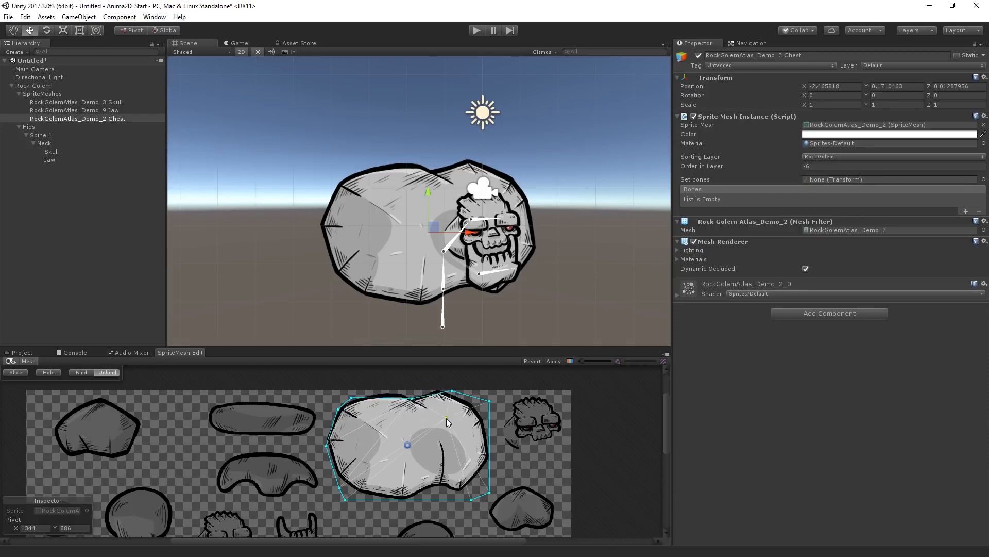
double_click(410, 419)
double_click(354, 424)
double_click(362, 440)
double_click(375, 473)
double_click(405, 476)
double_click(386, 444)
double_click(463, 426)
double_click(455, 460)
Slice the chest mesh with outline detail 0.08 and tessellation 0.05, and apply the mesh changes
click(21, 372)
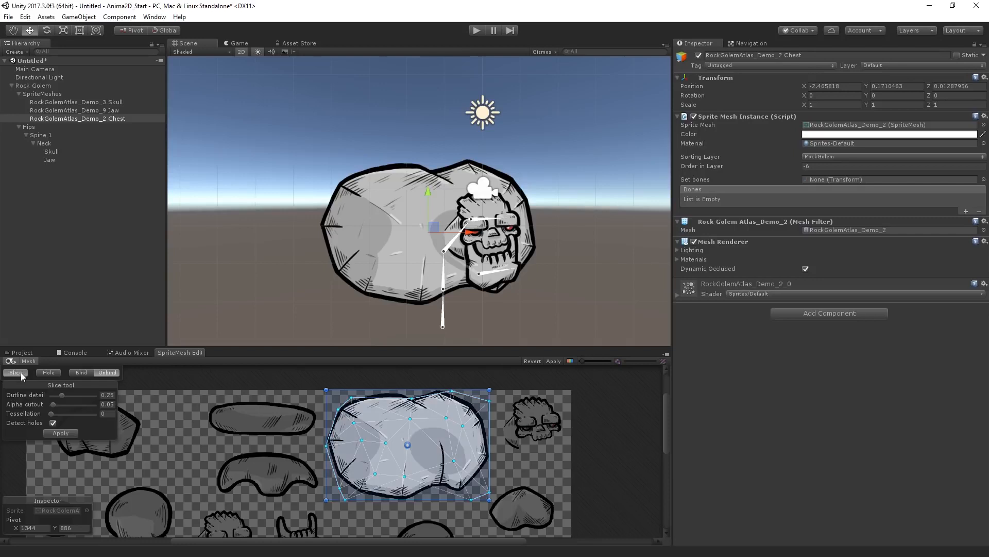
click(54, 395)
drag(53, 394, 55, 395)
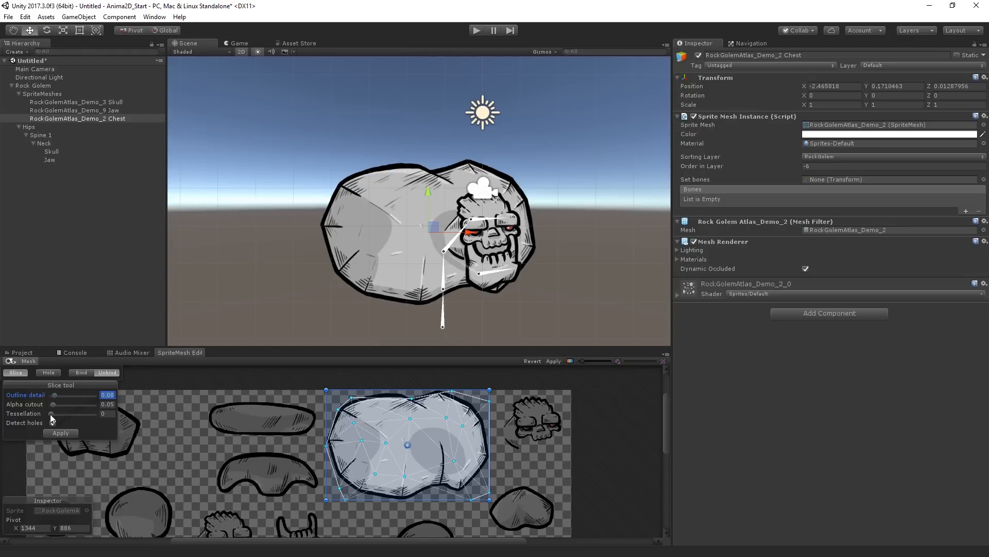
drag(50, 414, 55, 415)
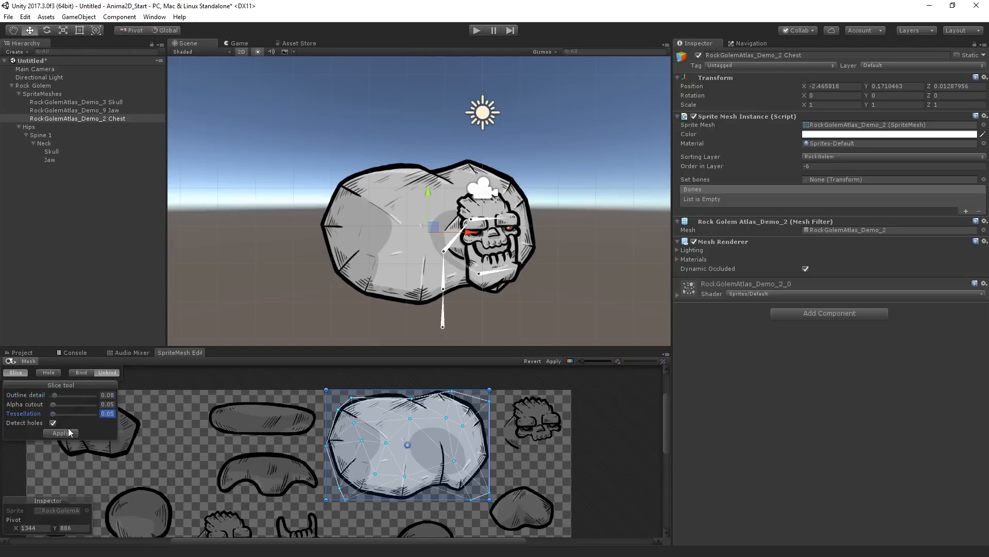
click(65, 434)
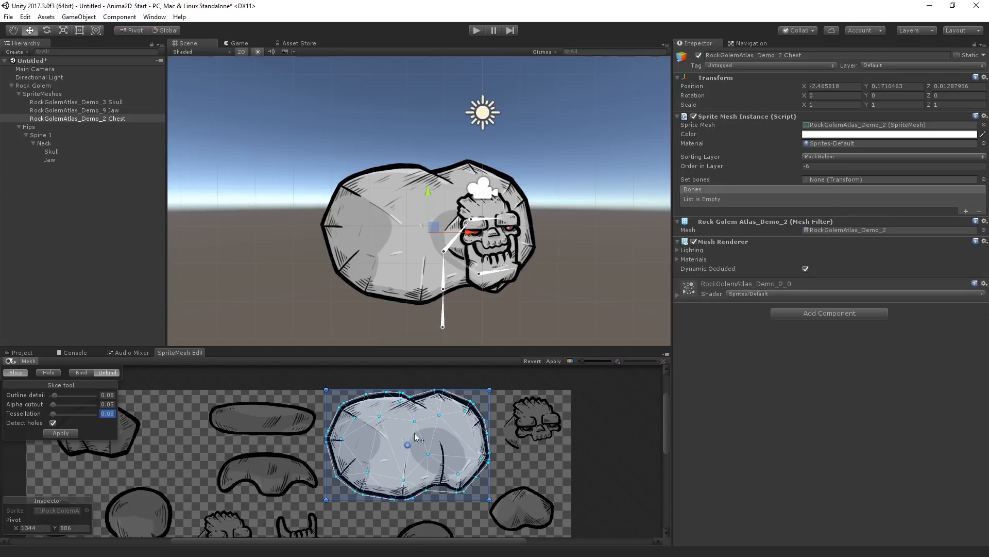
click(552, 362)
Set the Chest sprite mesh's bones from Spine 1 and its child hierarchy
click(99, 120)
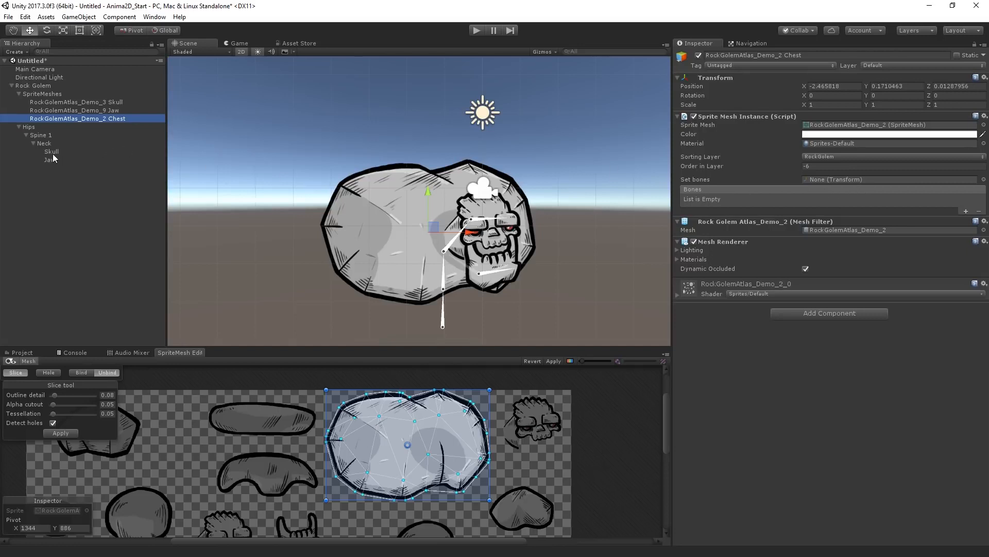
drag(49, 136, 826, 179)
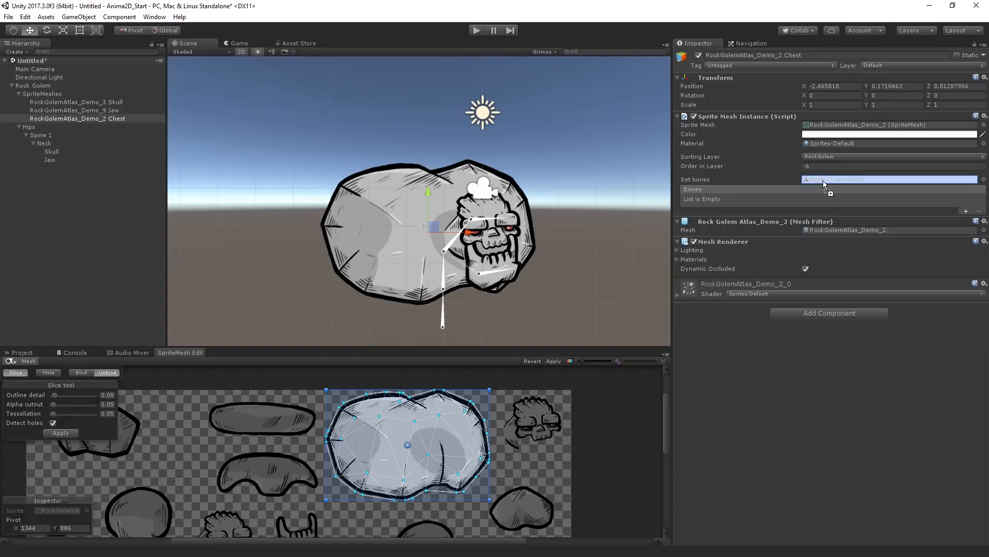
drag(823, 180, 823, 180)
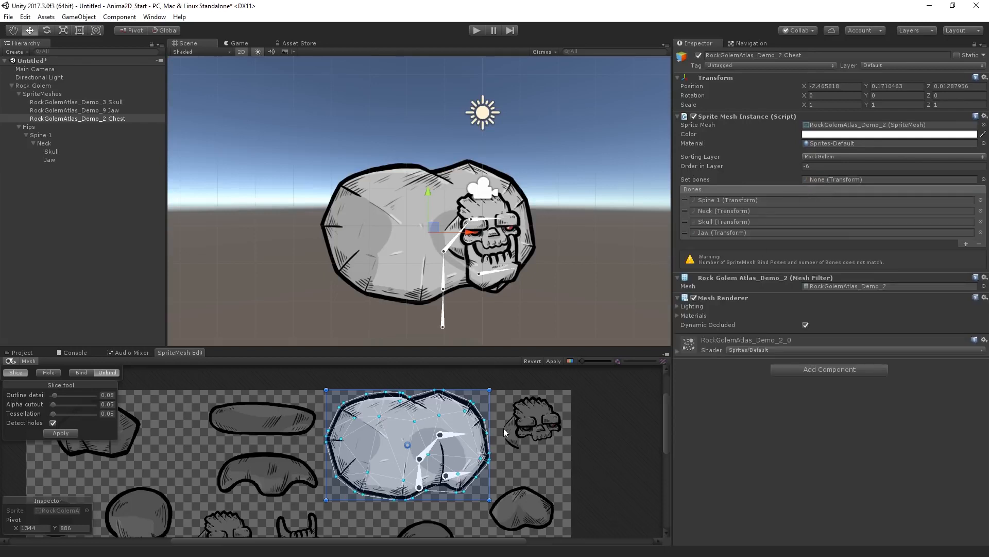
Remove Jaw, Skull and Neck from the Chest's bone list, keeping only Spine 1
click(685, 232)
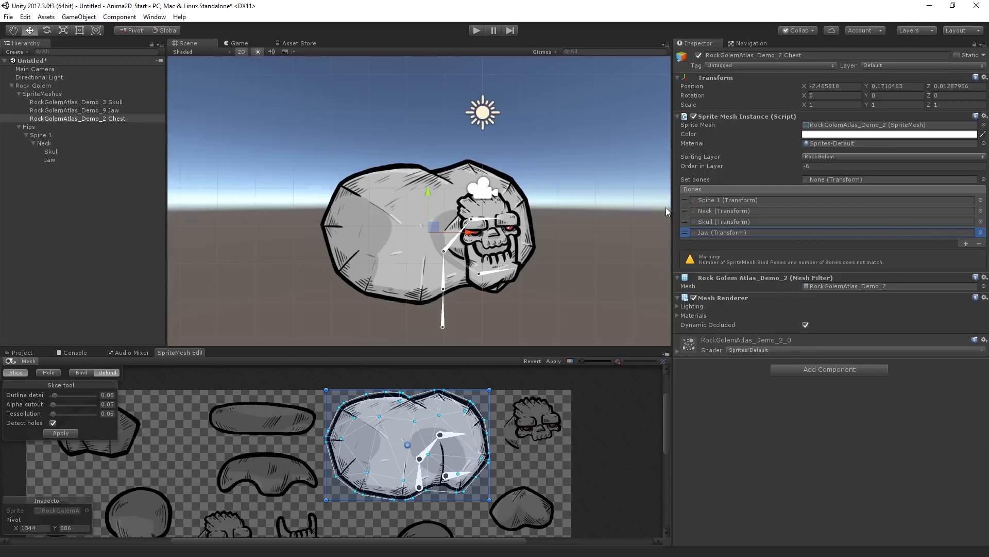
click(979, 244)
click(979, 244)
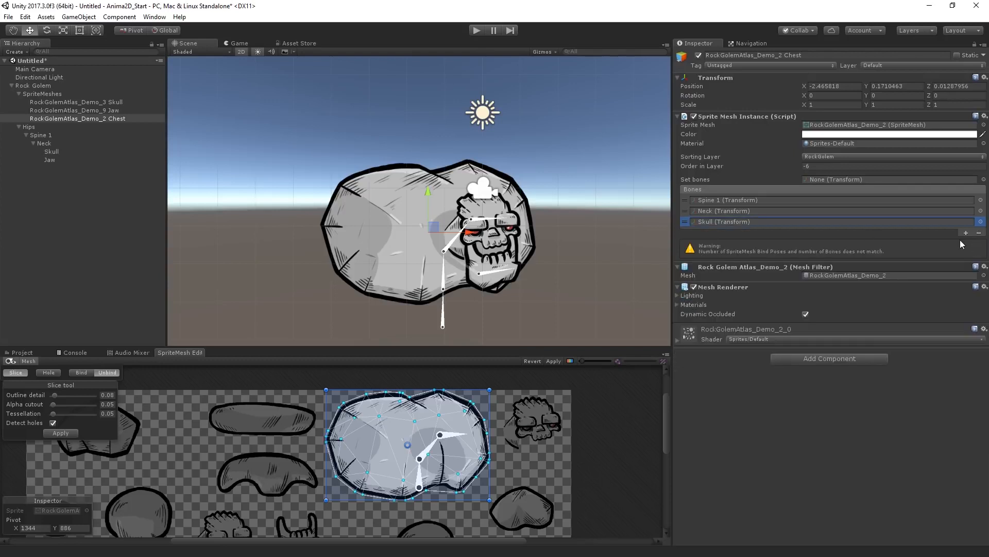
click(980, 233)
click(981, 233)
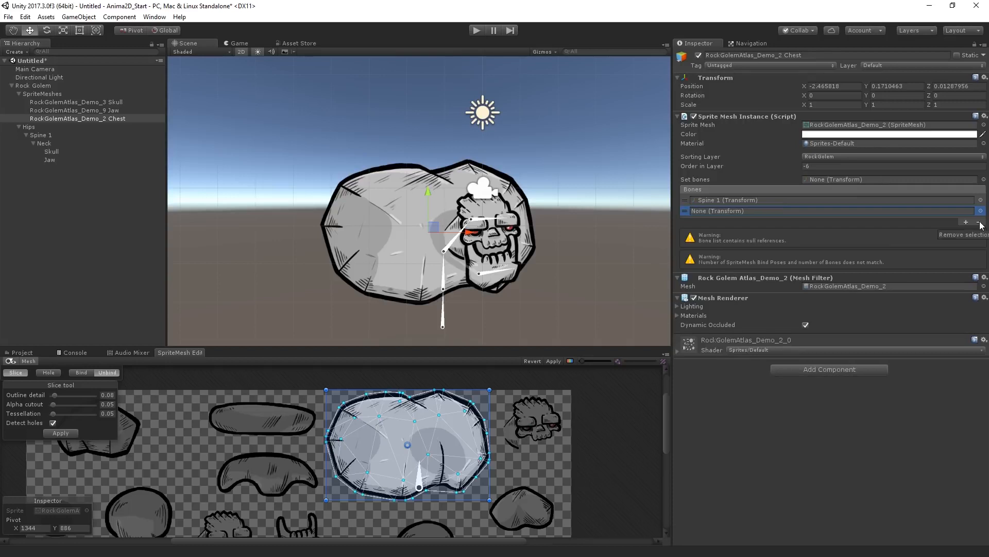
click(979, 222)
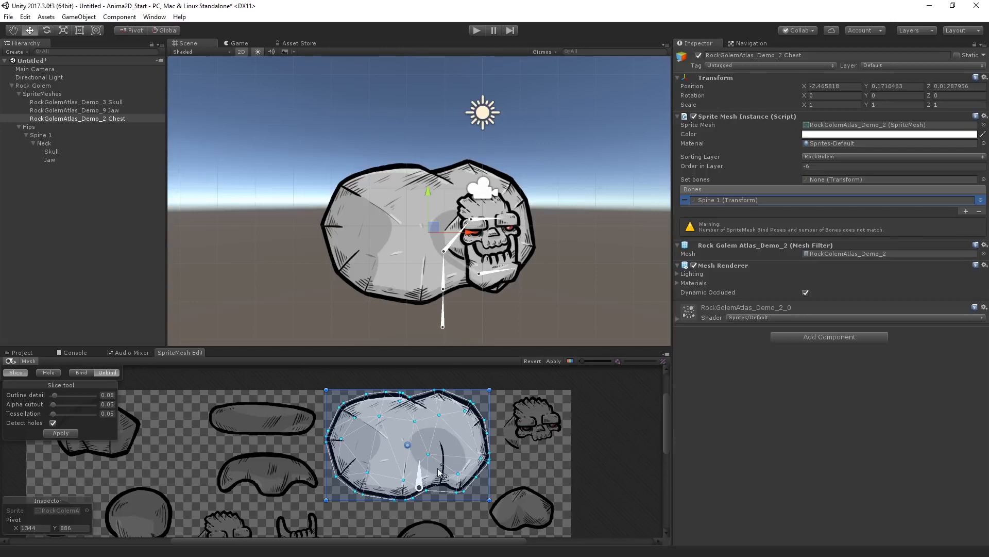
Bind the chest mesh to Spine 1, check its weights with the overlay and pies, and apply the binding
click(88, 373)
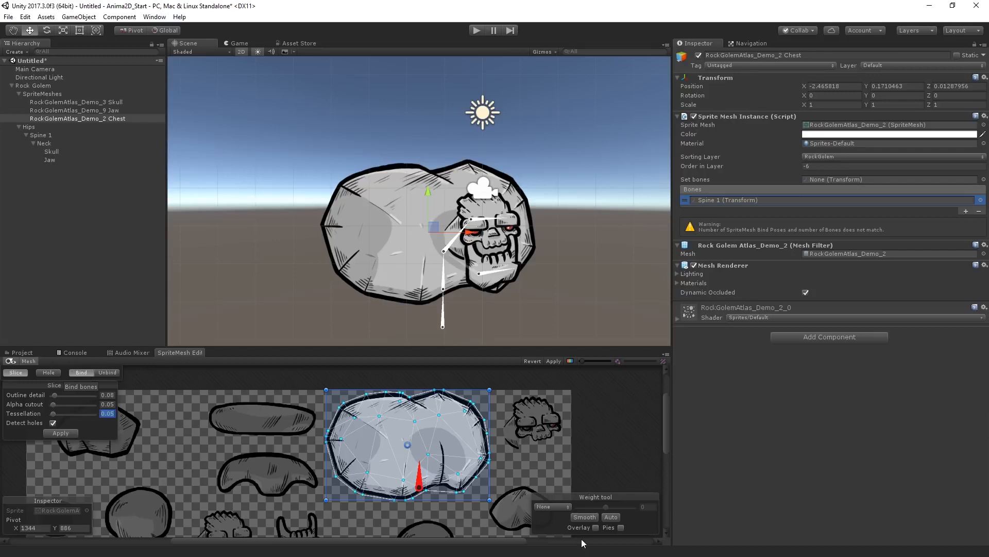
click(595, 527)
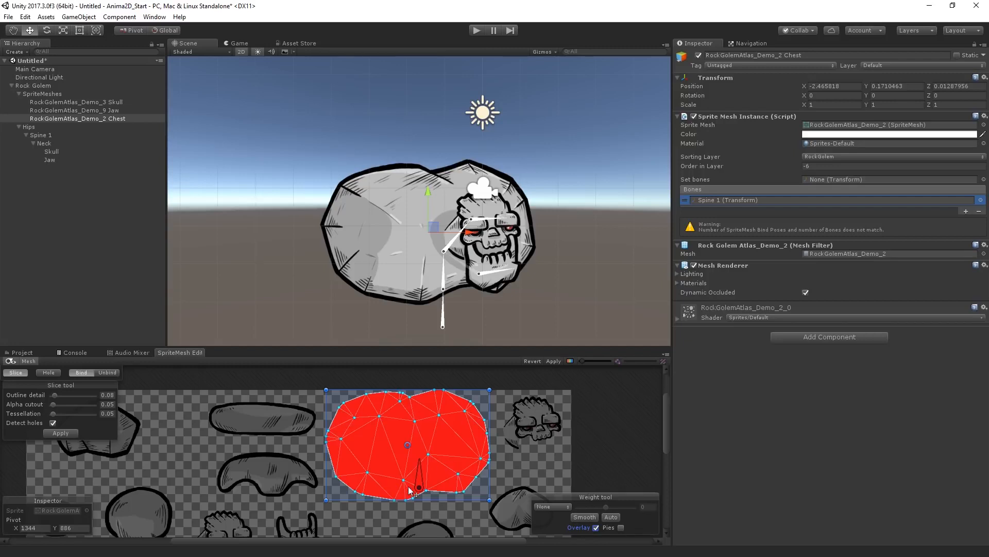
click(621, 528)
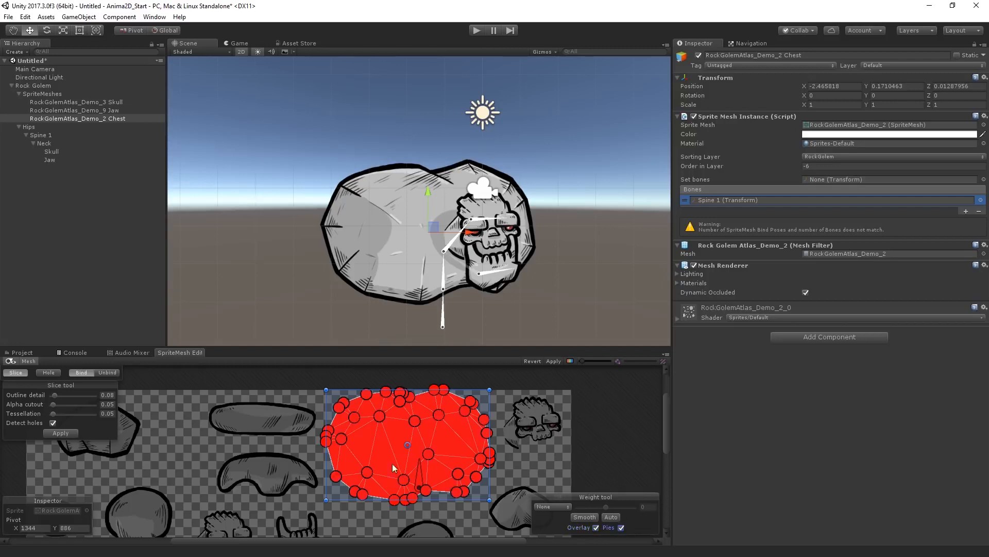
click(621, 528)
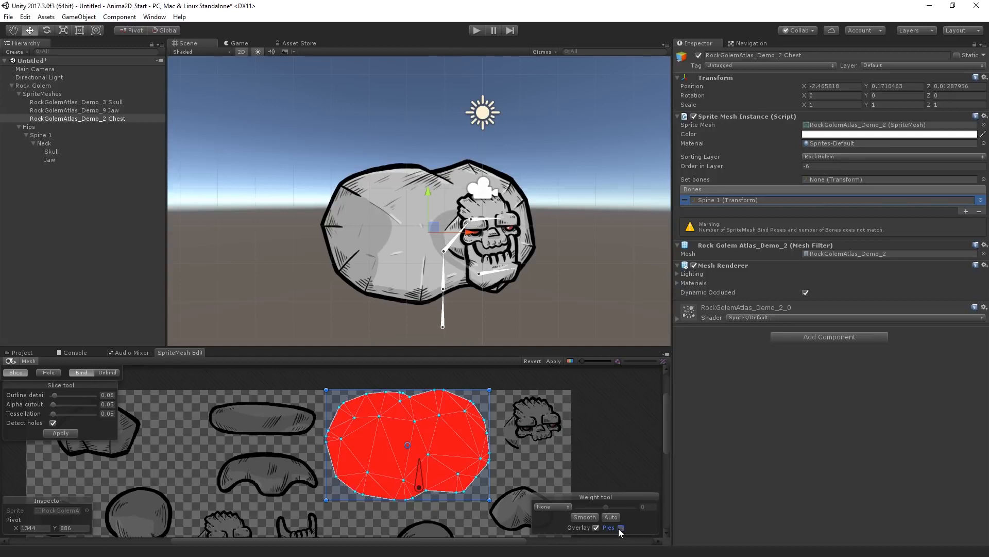
click(554, 361)
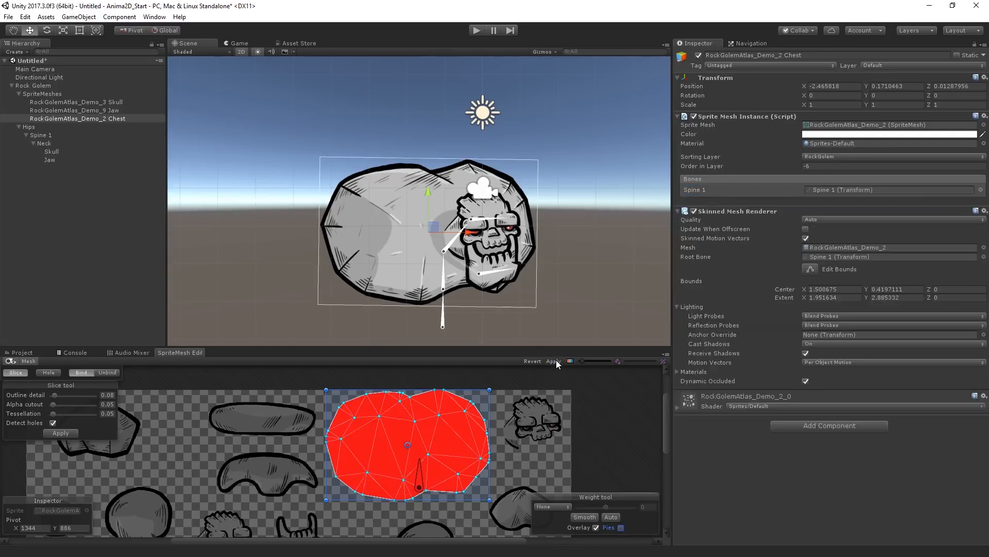
Preview the RockGolemAtlas_Demo_3 and RockGolemAtlas_Demo_2 sprite mesh assets in the Sprites folder
click(43, 353)
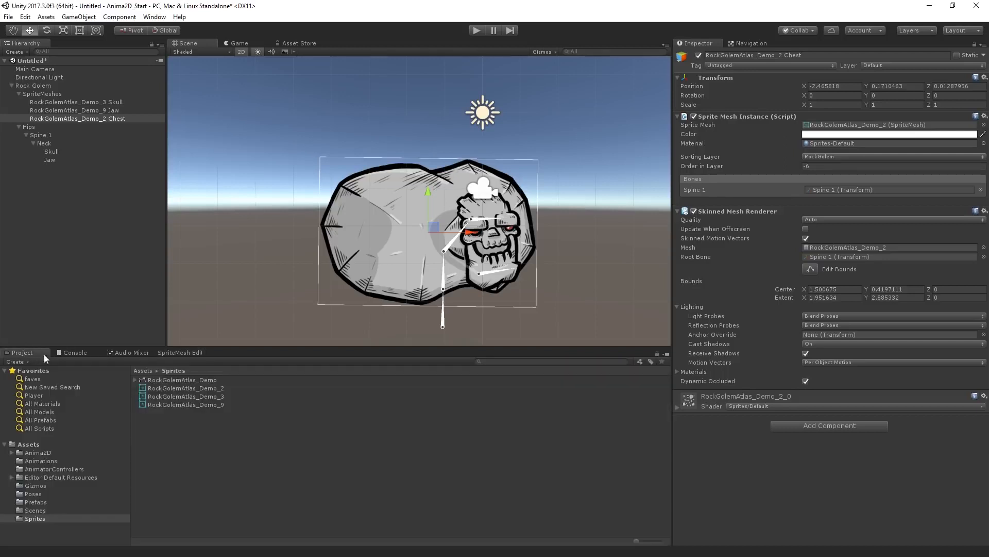
click(225, 406)
click(223, 396)
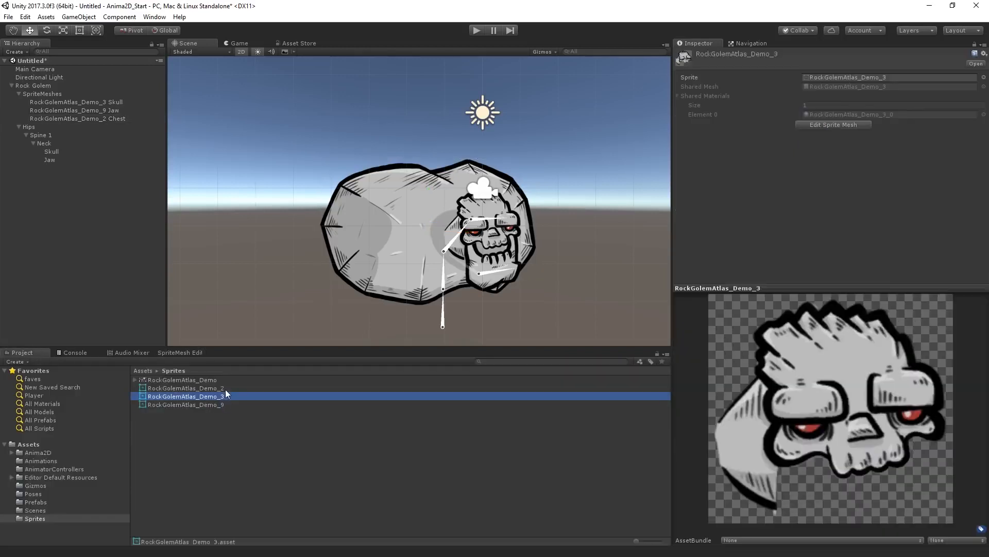
click(226, 387)
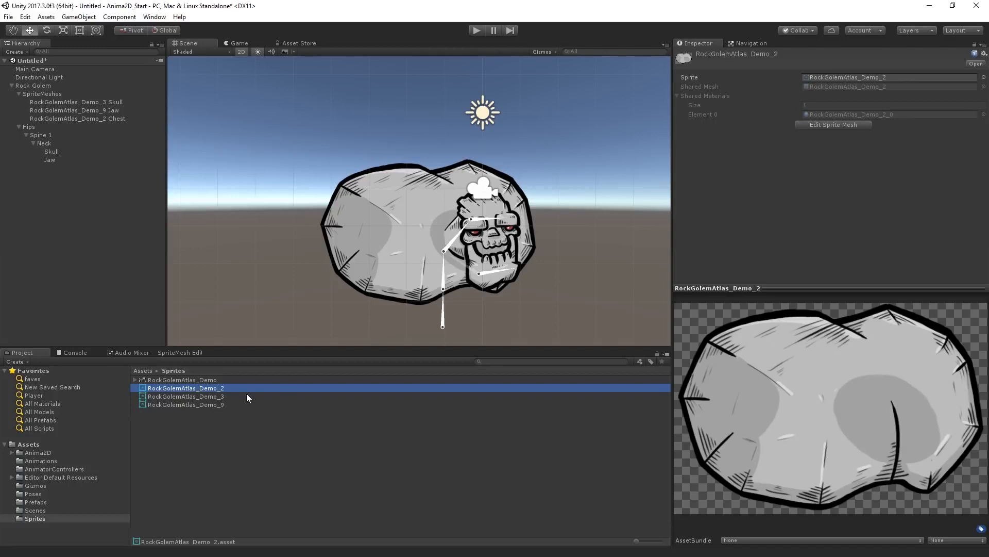
Test the Chest binding by selecting the Spine 1 bone and rotating it slightly back and forth in the scene
click(70, 119)
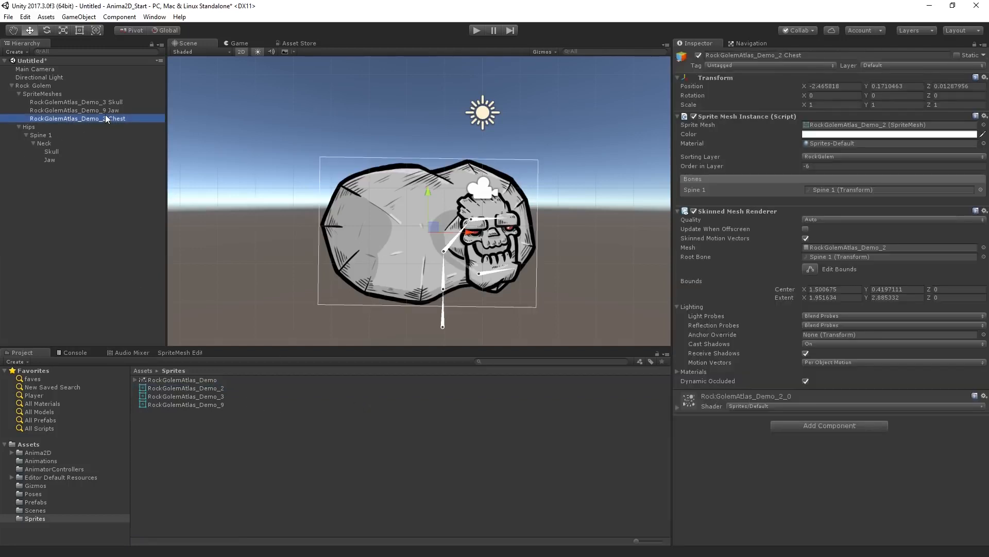
click(78, 95)
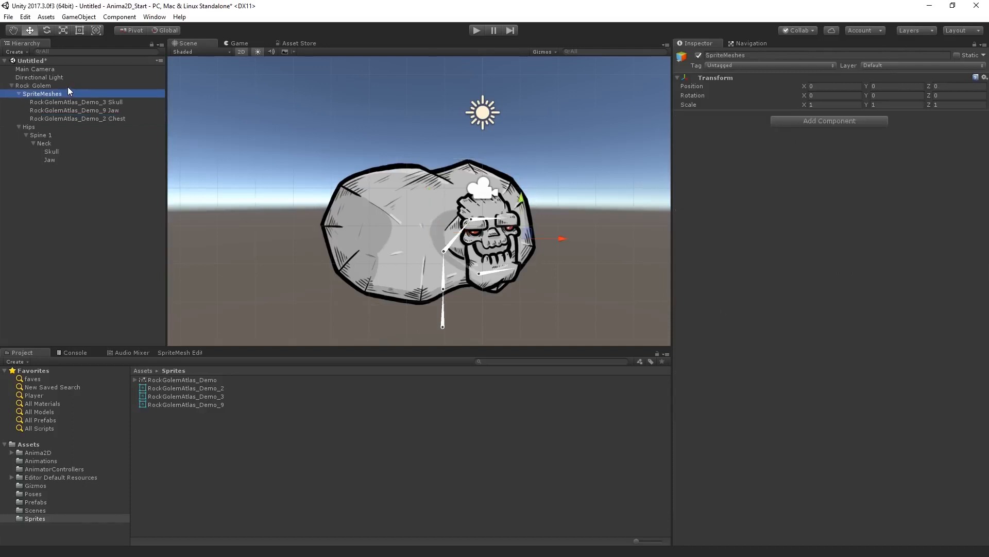
click(61, 134)
mouse_move(444, 289)
mouse_down()
mouse_move(442, 280)
mouse_move(447, 286)
mouse_up()
drag(447, 287, 445, 287)
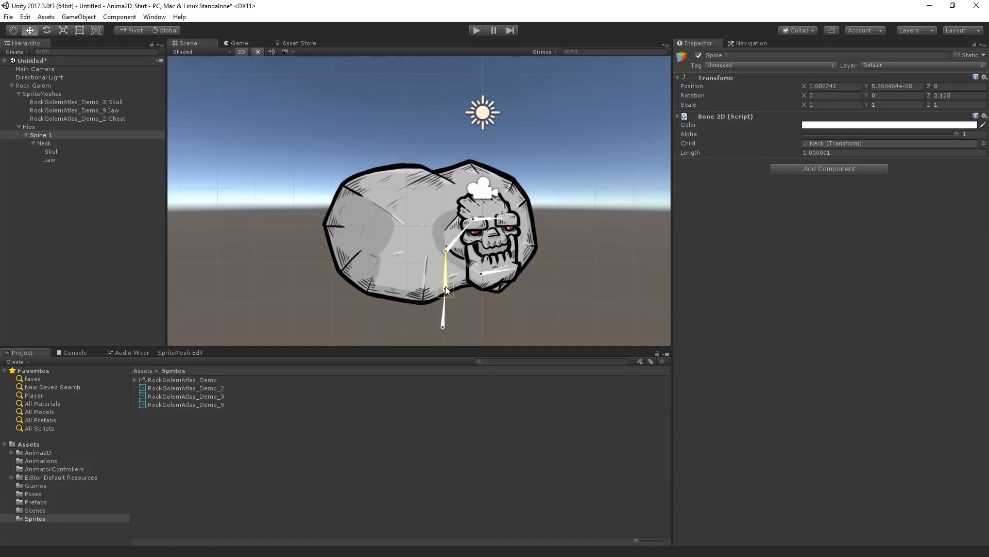
Set the RockGolemAtlas_Demo_3 Skull sprite mesh's bones from the Skull bone
click(72, 149)
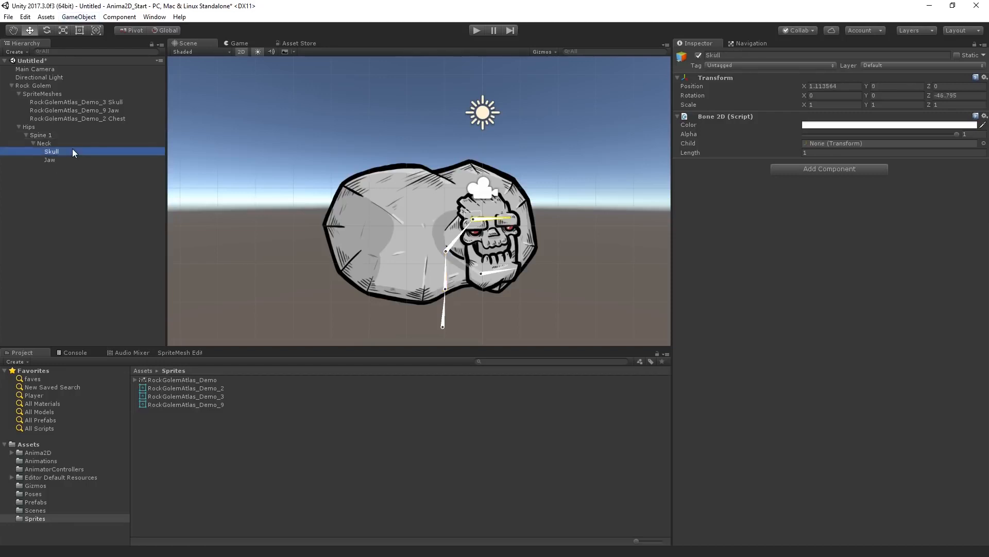
click(107, 101)
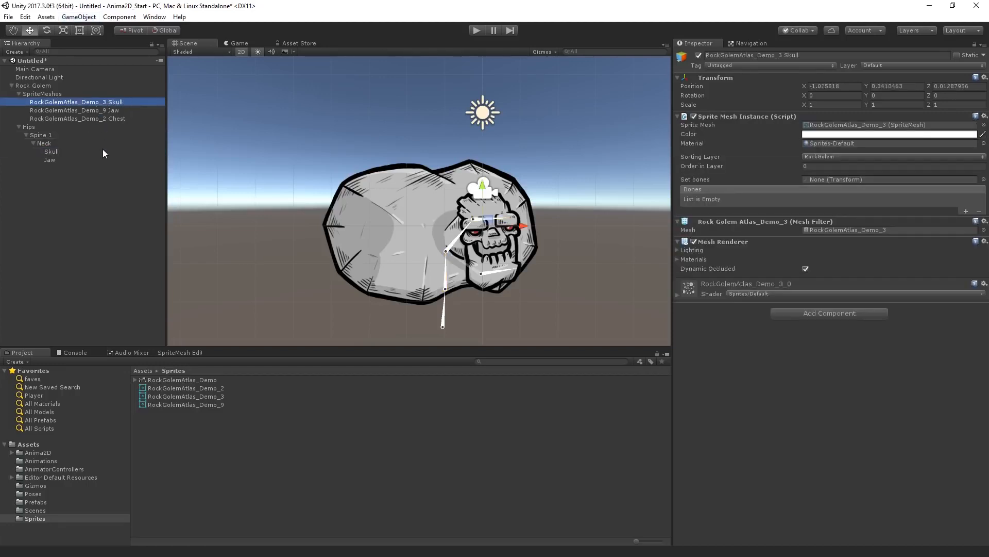
drag(57, 150, 830, 178)
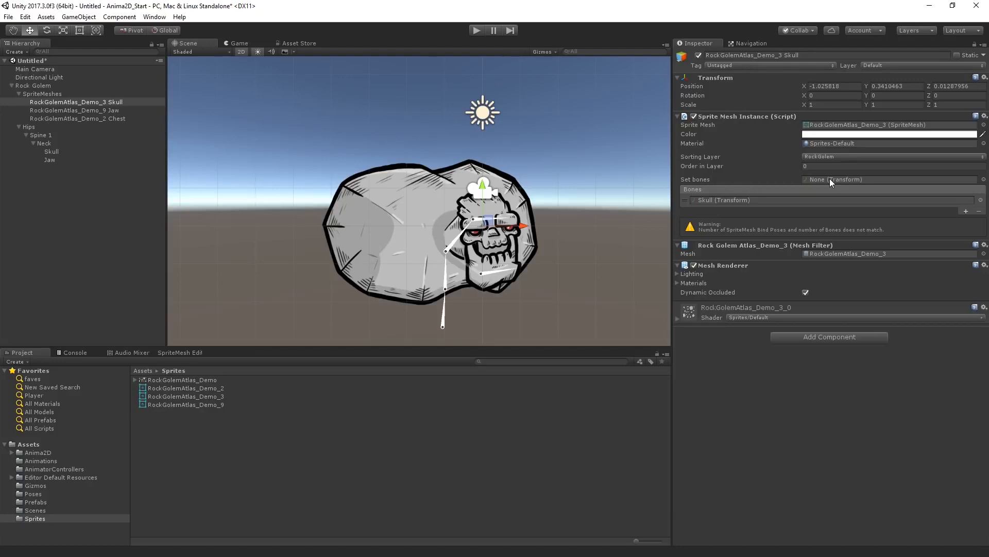
Bring up the Skull sprite mesh in the SpriteMesh Editor, bind it to the Skull bone and apply the binding
click(149, 18)
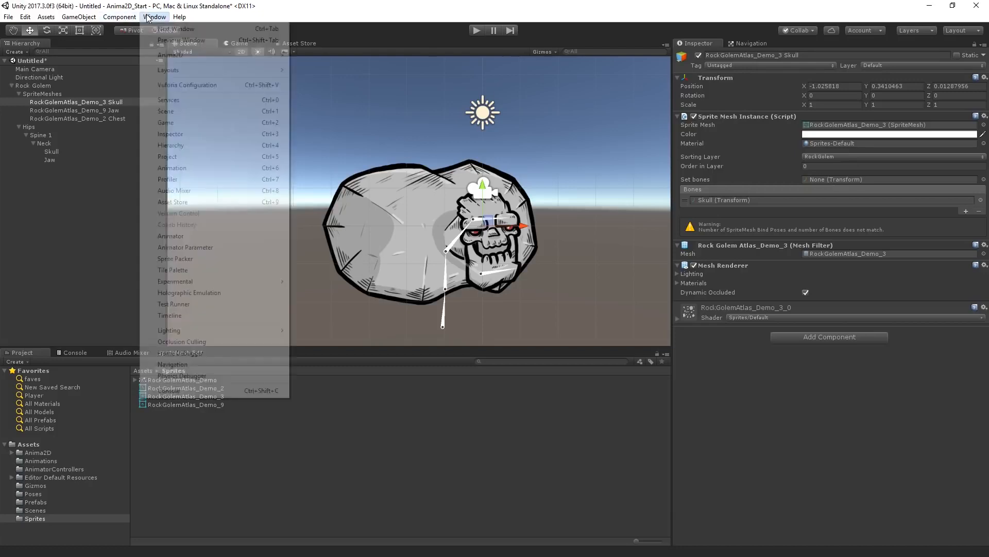
mouse_move(196, 55)
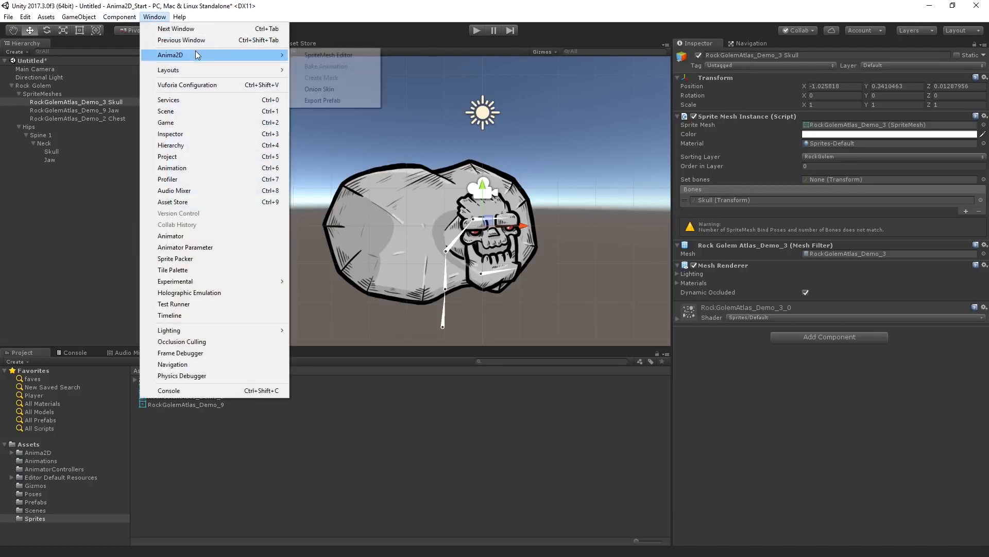
click(322, 58)
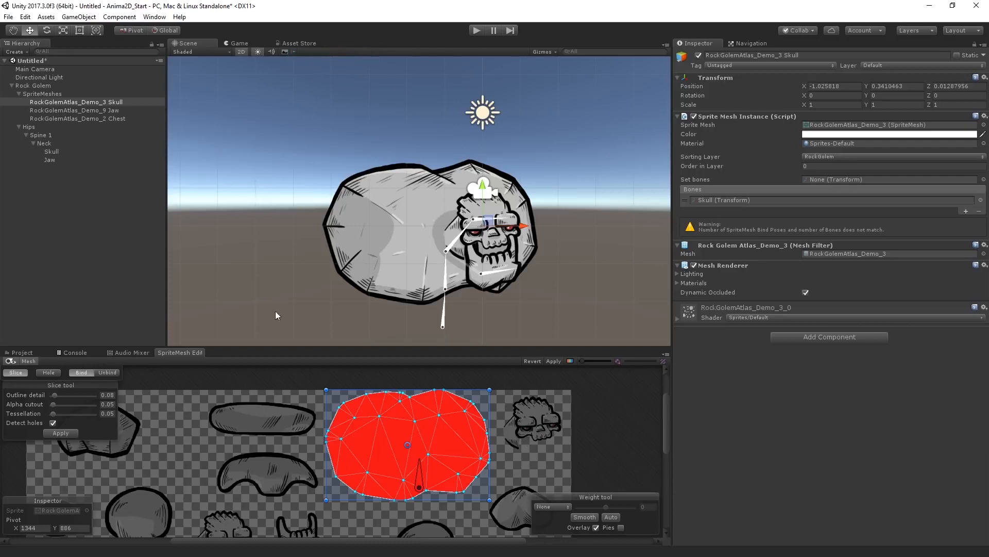
click(107, 104)
click(113, 112)
click(118, 103)
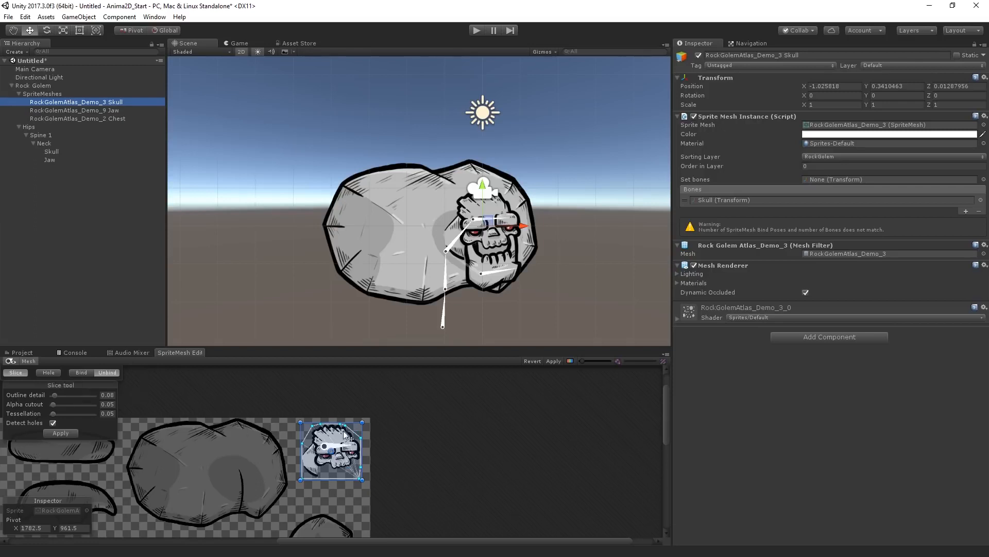
click(83, 373)
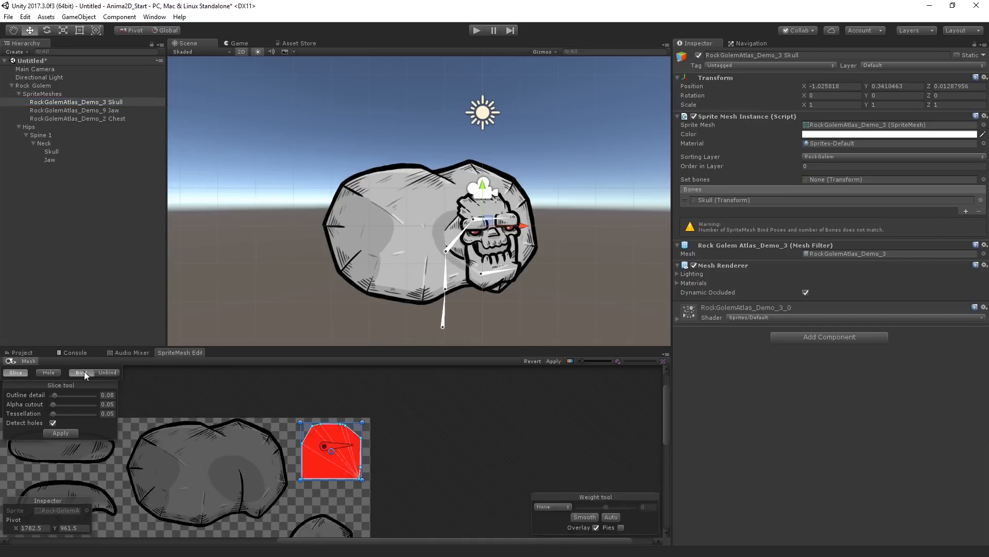
click(553, 361)
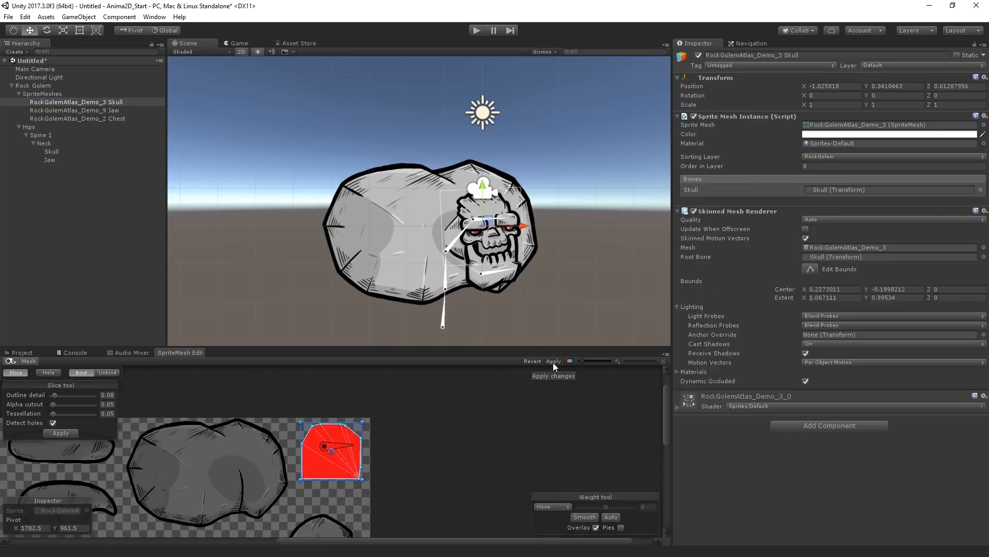
Set the RockGolemAtlas_Demo_9 Jaw sprite mesh's bones from the Jaw bone, bind the mesh to it and apply the binding
click(108, 110)
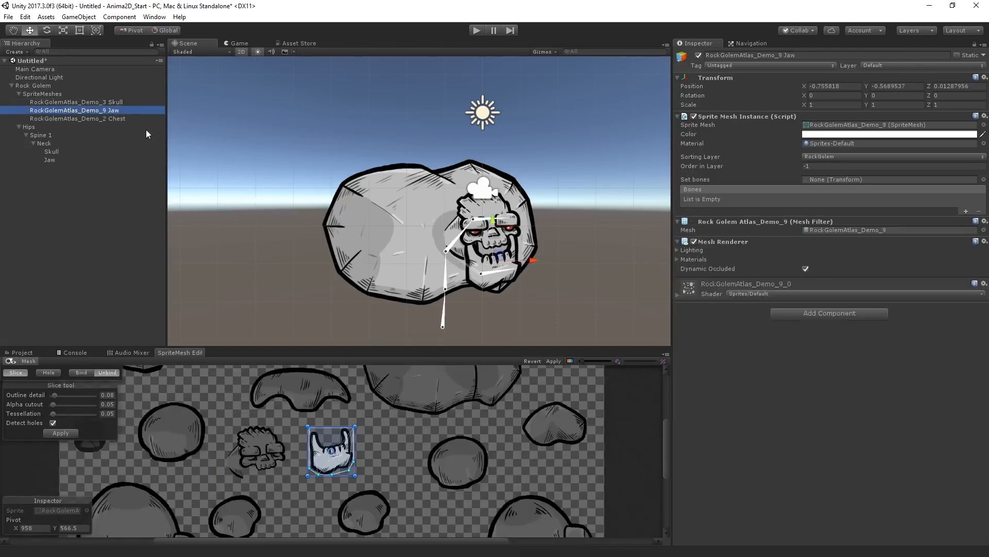
drag(60, 159, 837, 180)
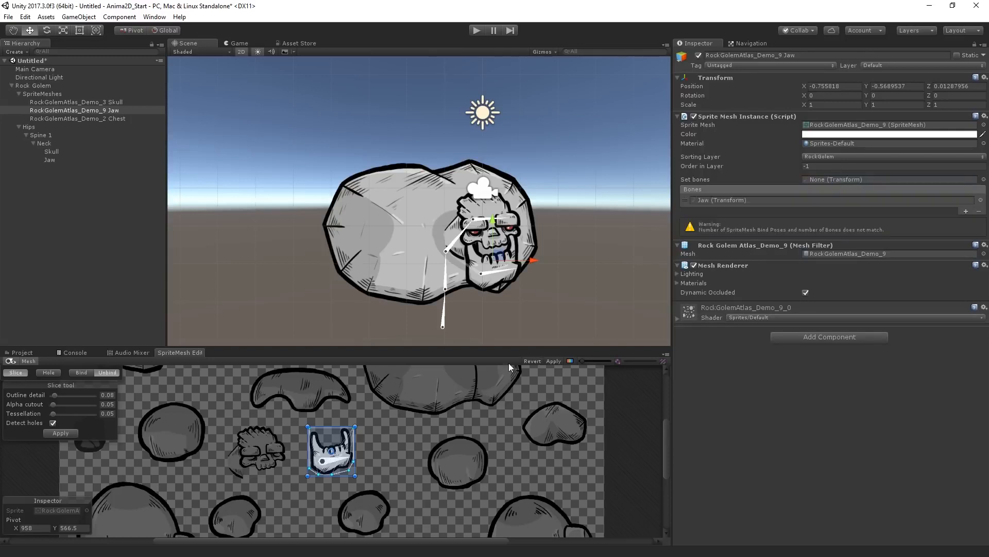
click(84, 373)
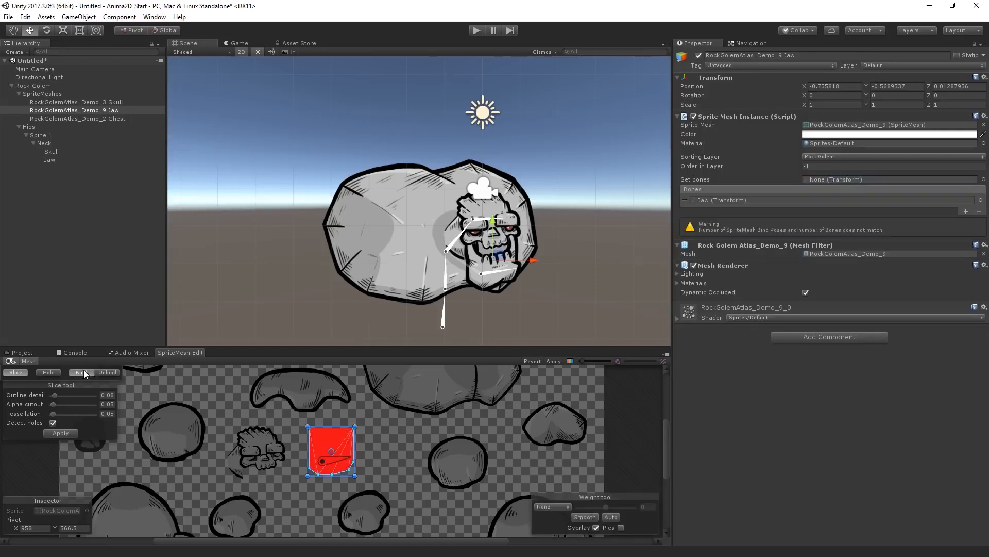
click(555, 361)
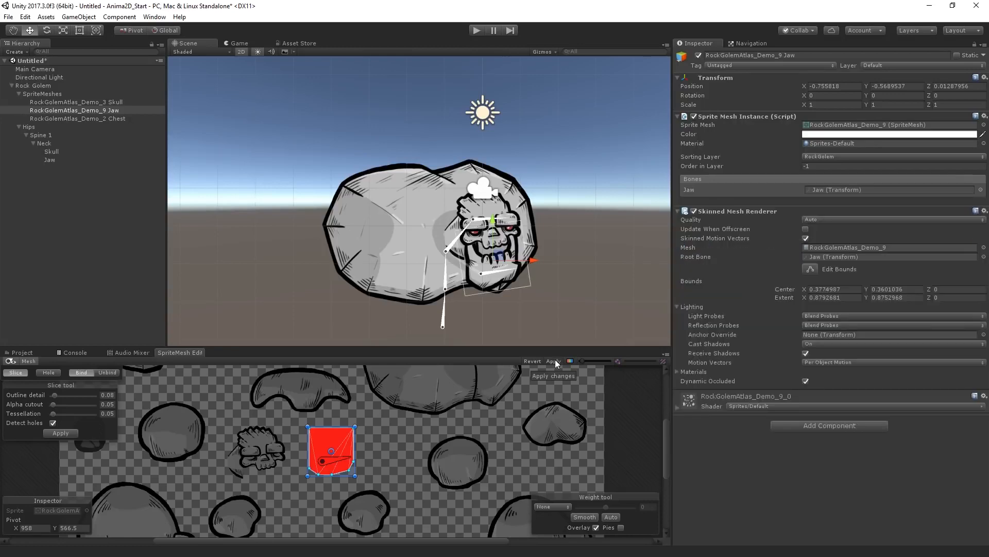
Test the rig's deformation by slightly rotating the Hips, Neck and Jaw bones in the scene
mouse_move(443, 325)
mouse_down()
mouse_move(432, 313)
mouse_move(456, 318)
mouse_move(443, 321)
mouse_up()
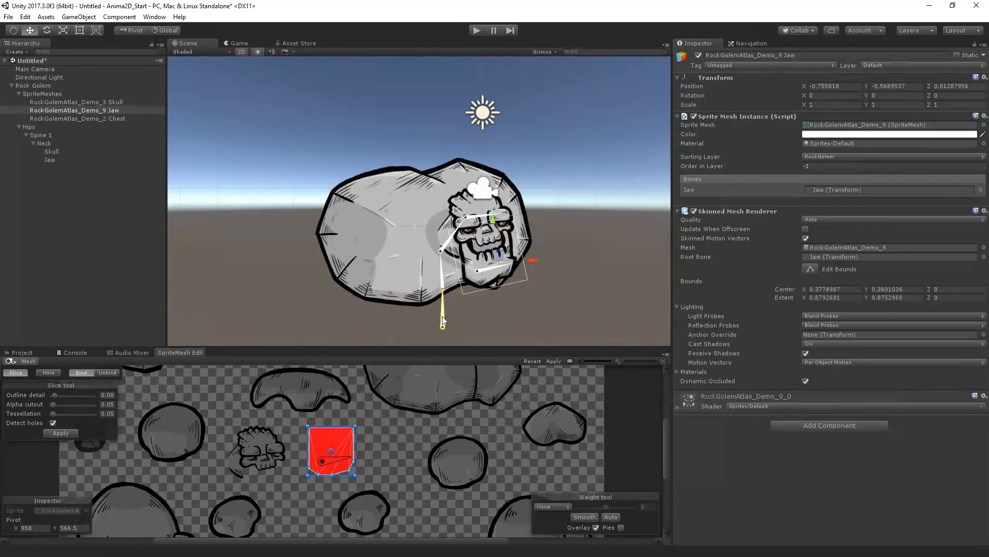
click(443, 321)
drag(442, 253, 459, 228)
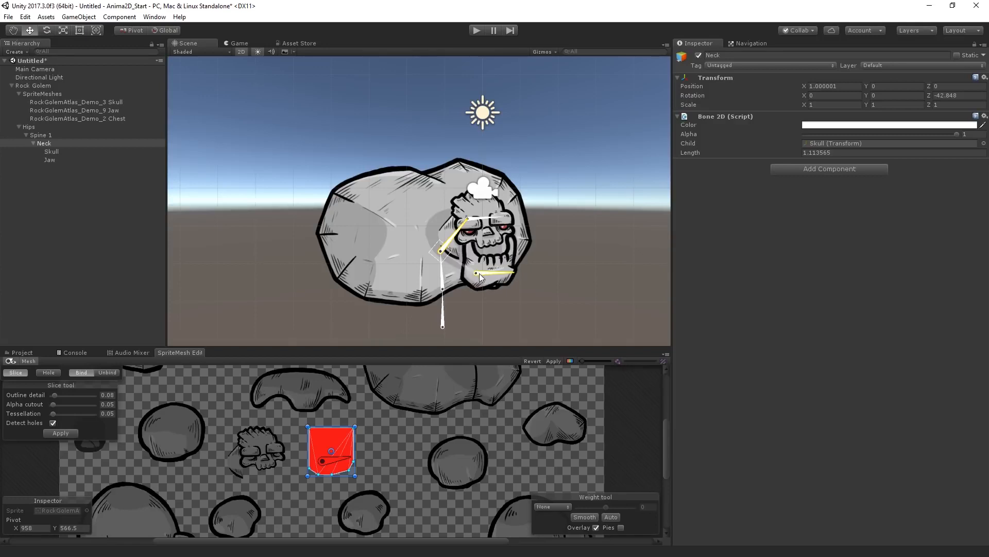
mouse_move(479, 273)
mouse_down()
mouse_move(472, 284)
mouse_move(475, 262)
mouse_move(474, 276)
mouse_up()
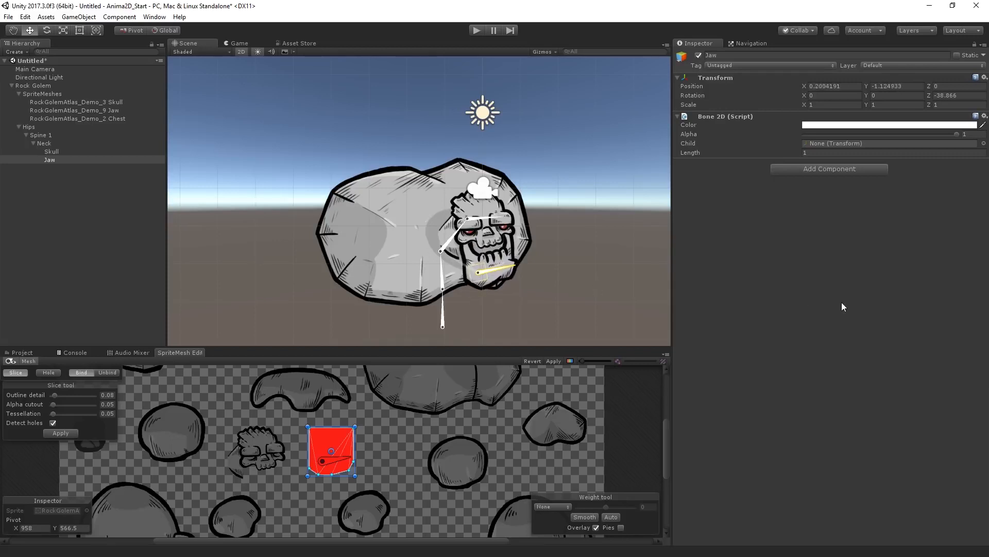